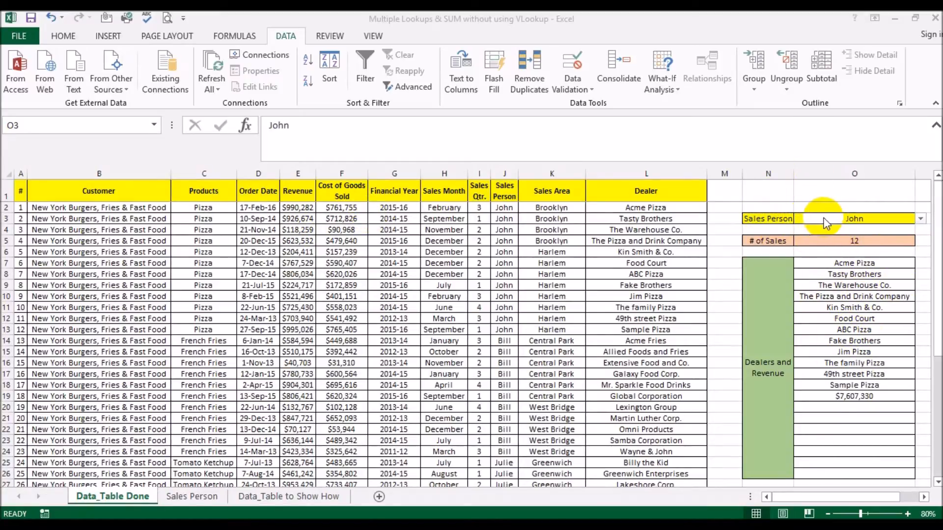
Step: Check the Sales Person list and the # of Sales count formula for John
{"action": "left_click", "coordinate": [919, 221]}
{"action": "left_click", "coordinate": [920, 221]}
{"action": "left_click", "coordinate": [921, 222]}
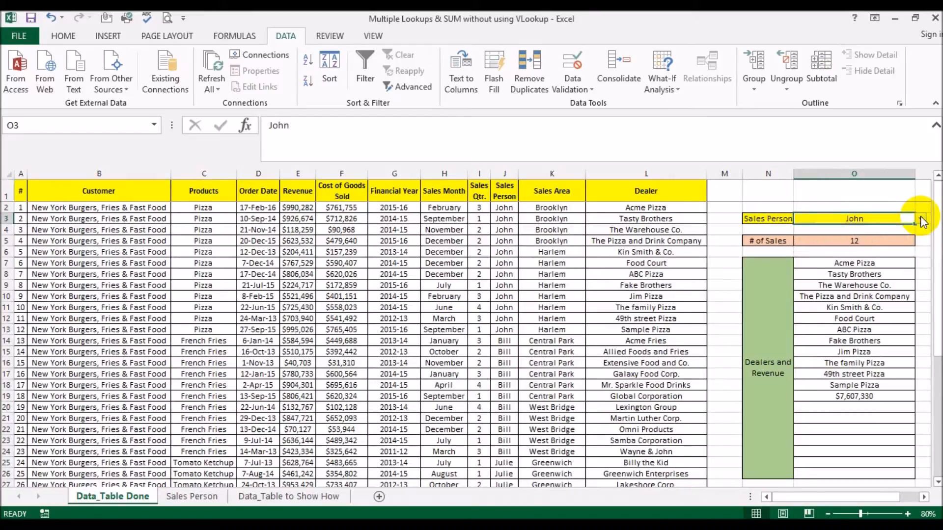
{"action": "left_click", "coordinate": [825, 241]}
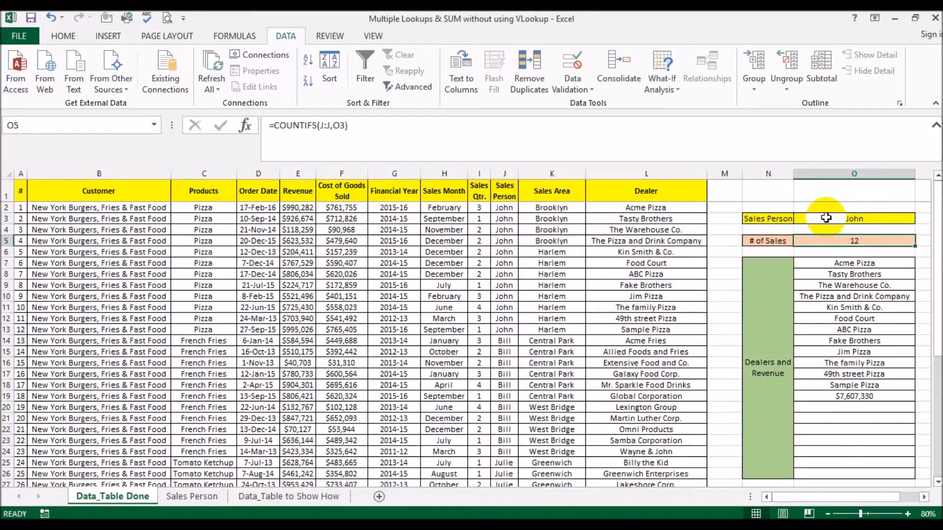
{"action": "left_click", "coordinate": [826, 218]}
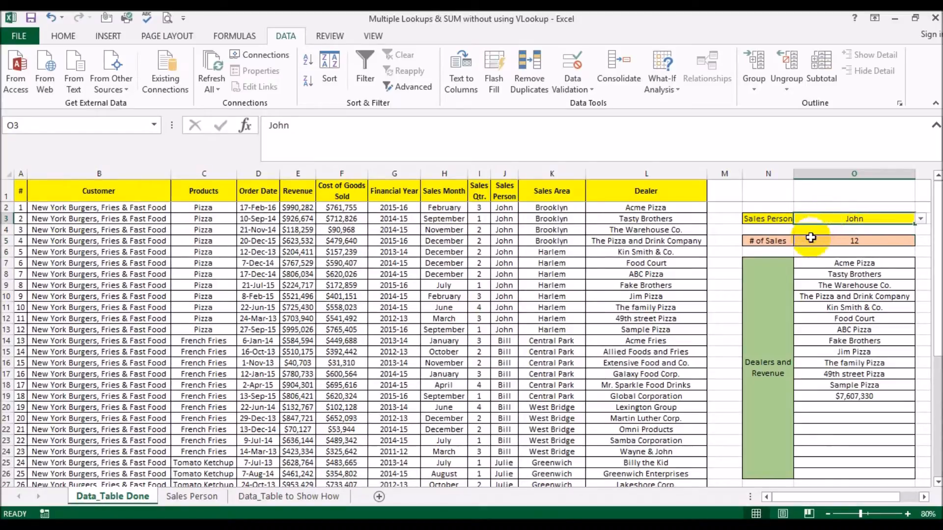
Step: Verify John's twelve sales, his dealer names and the $7,607,330 revenue total, then open the Sales Person list
{"action": "left_click_drag", "start_coordinate": [504, 207], "coordinate": [504, 330]}
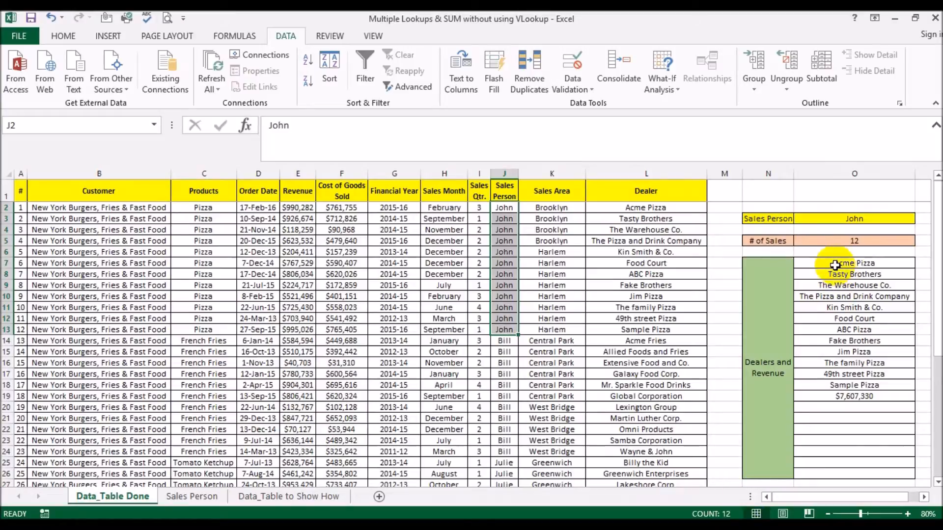
{"action": "left_click_drag", "start_coordinate": [834, 265], "coordinate": [830, 385]}
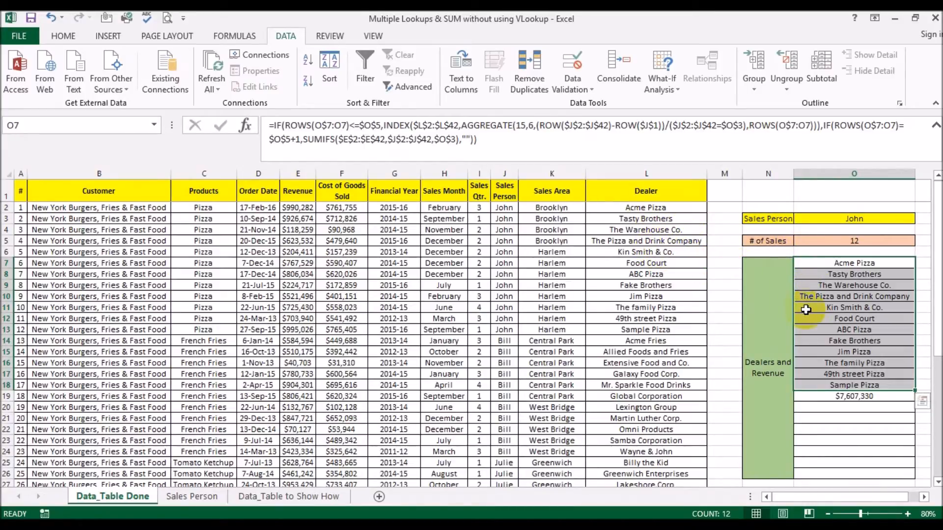
{"action": "left_click", "coordinate": [836, 399]}
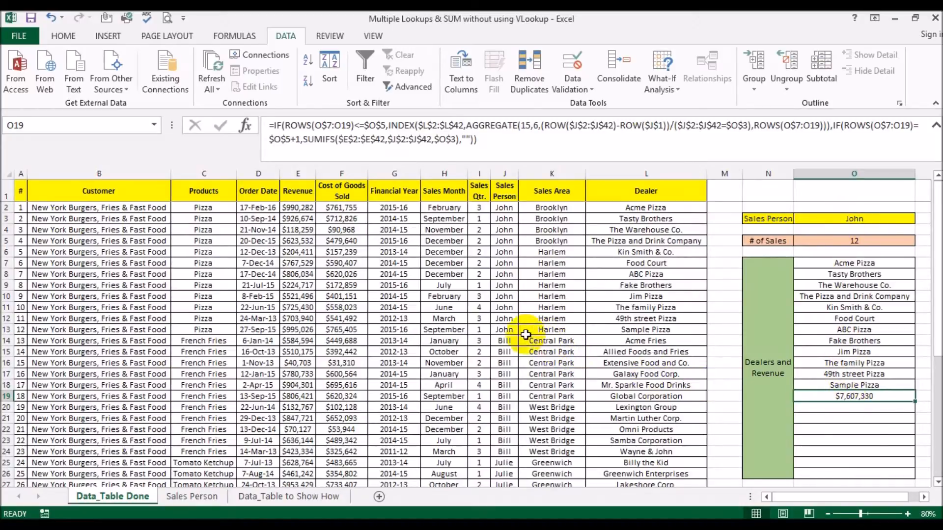
{"action": "left_click", "coordinate": [298, 329]}
{"action": "left_click_drag", "start_coordinate": [298, 330], "coordinate": [301, 207]}
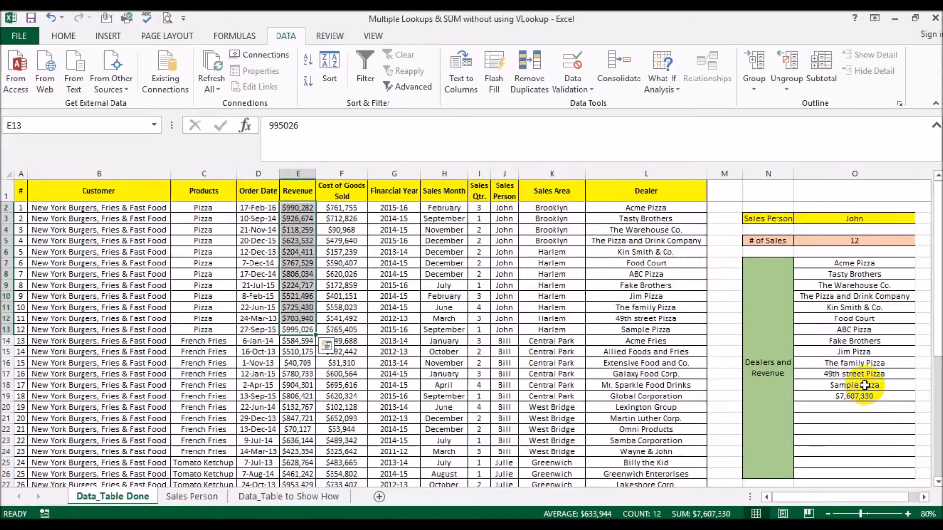
{"action": "left_click", "coordinate": [908, 219]}
{"action": "left_click", "coordinate": [921, 220]}
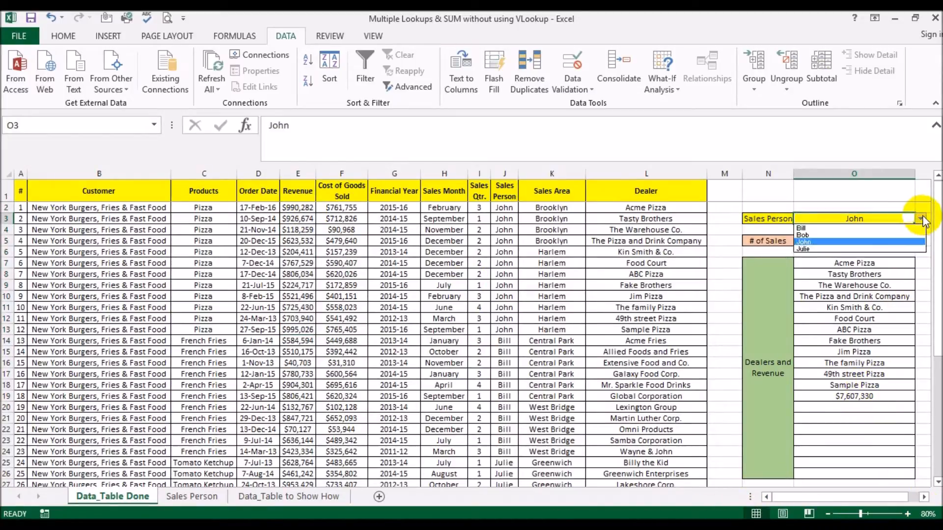
Step: Switch the Sales Person to Bill and check his revenue figures, then set it back to John
{"action": "left_click", "coordinate": [828, 228]}
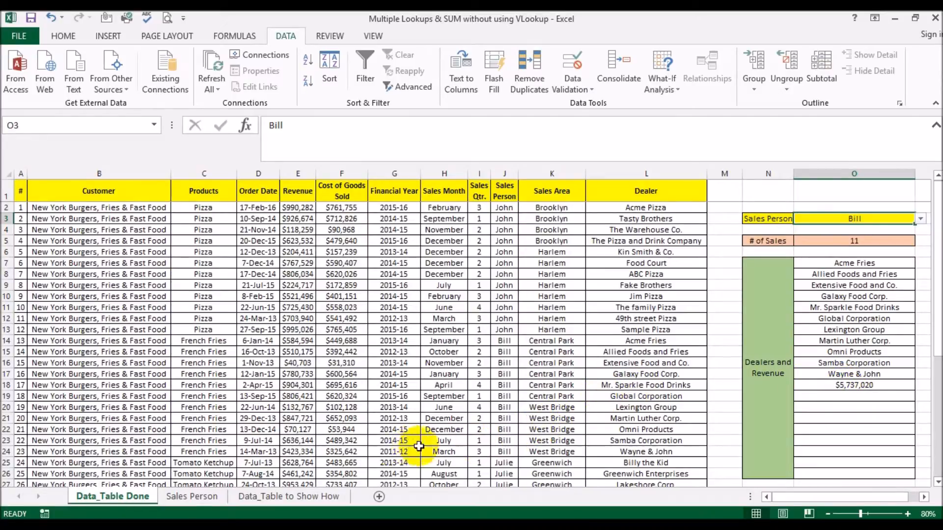
{"action": "left_click_drag", "start_coordinate": [298, 452], "coordinate": [295, 345]}
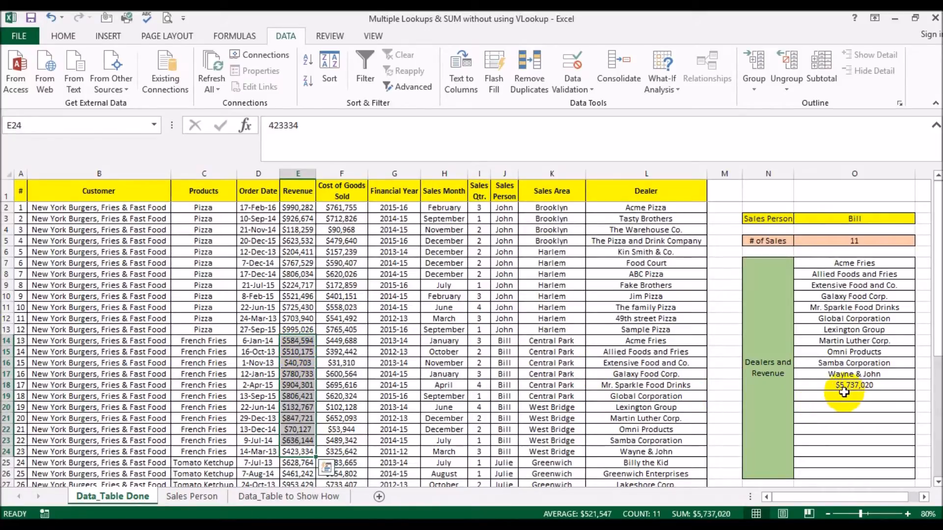
{"action": "left_click", "coordinate": [907, 221]}
{"action": "left_click", "coordinate": [920, 219]}
{"action": "left_click", "coordinate": [818, 243]}
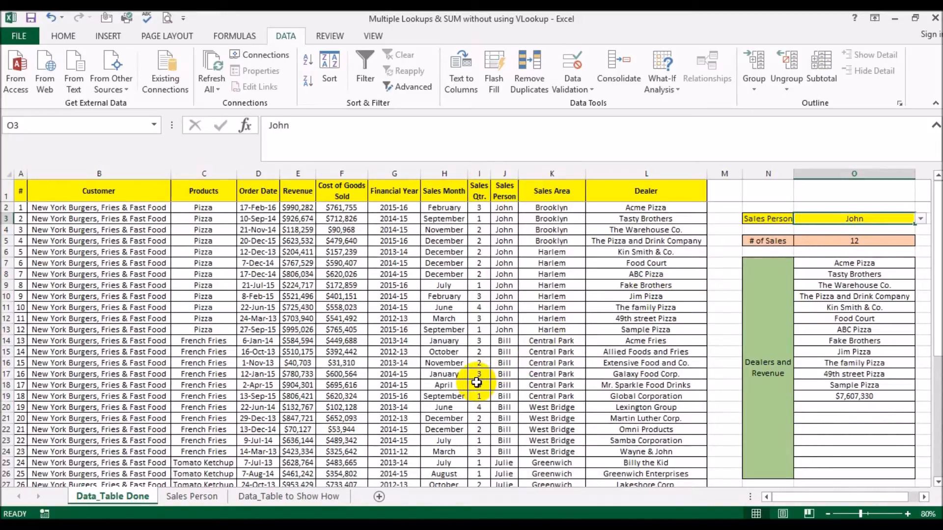
{"action": "left_click", "coordinate": [109, 497]}
Step: On the Data_Table to Show How sheet, enter =ROW(J2:J42) in O7
{"action": "left_click", "coordinate": [311, 497]}
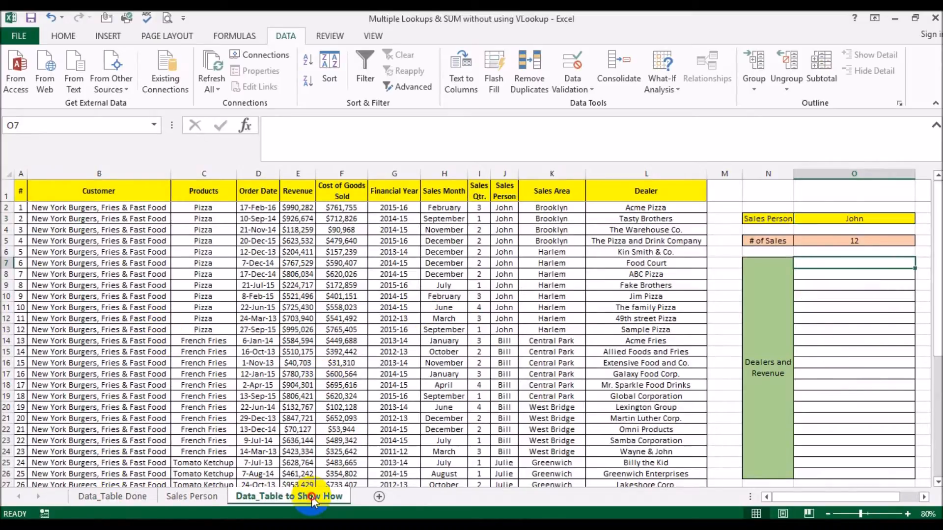
{"action": "left_click", "coordinate": [395, 363]}
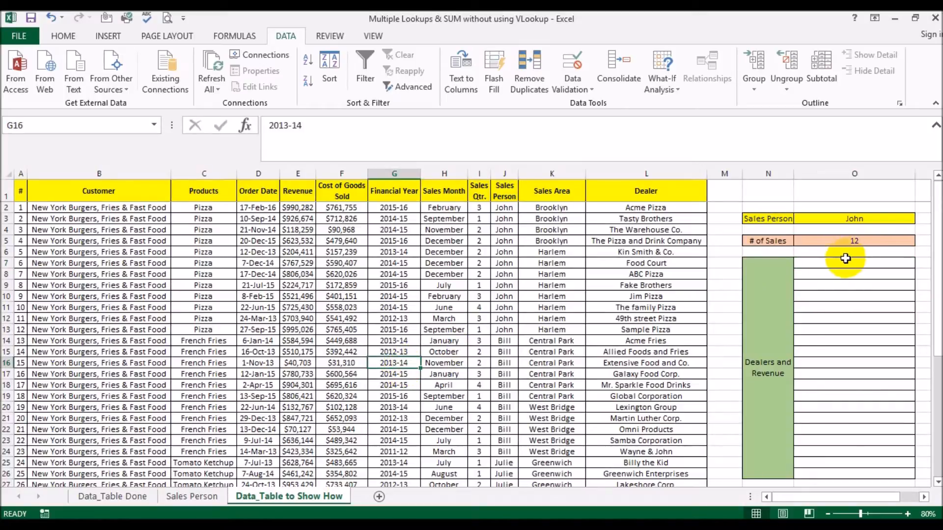
{"action": "left_click", "coordinate": [849, 263]}
{"action": "type", "text": "=row("}
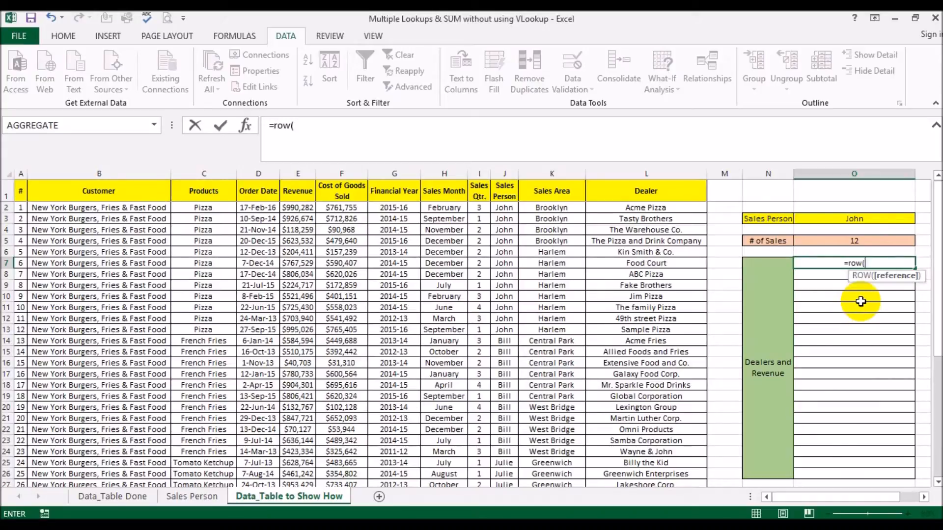
{"action": "left_click", "coordinate": [501, 208]}
{"action": "key", "text": "ctrl+shift+Down"}
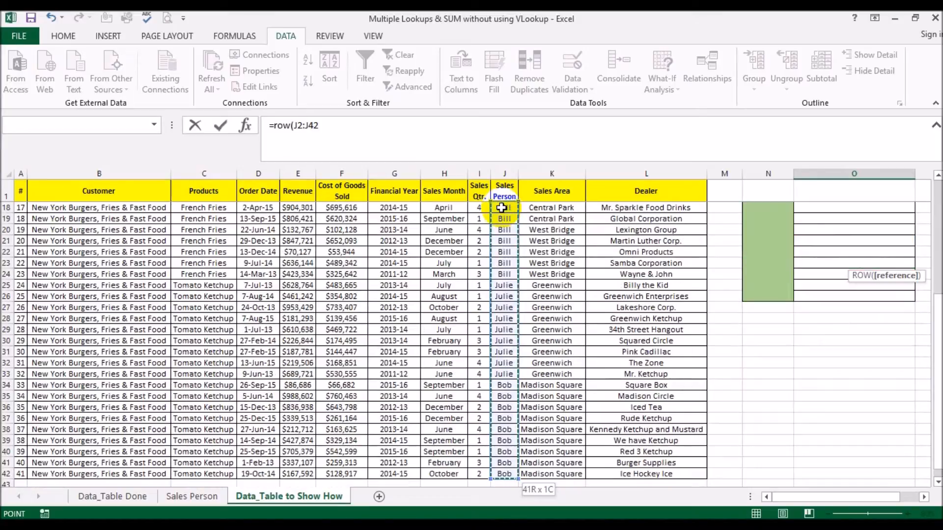
{"action": "key", "text": "Escape"}
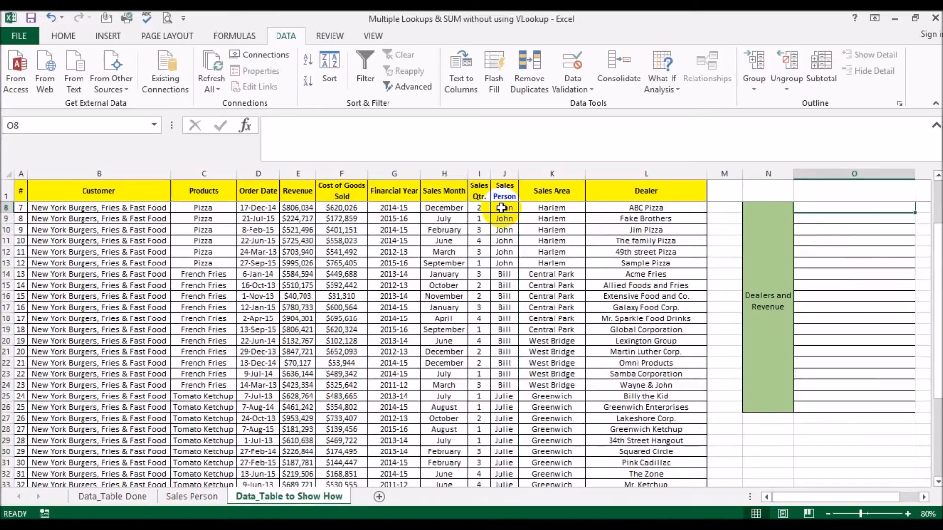
{"action": "key", "text": "Up"}
Step: Preview the row numbers of the ROW part with F9, then restore and commit the formula
{"action": "scroll", "coordinate": [649, 226], "scroll_direction": "up", "scroll_amount": 2}
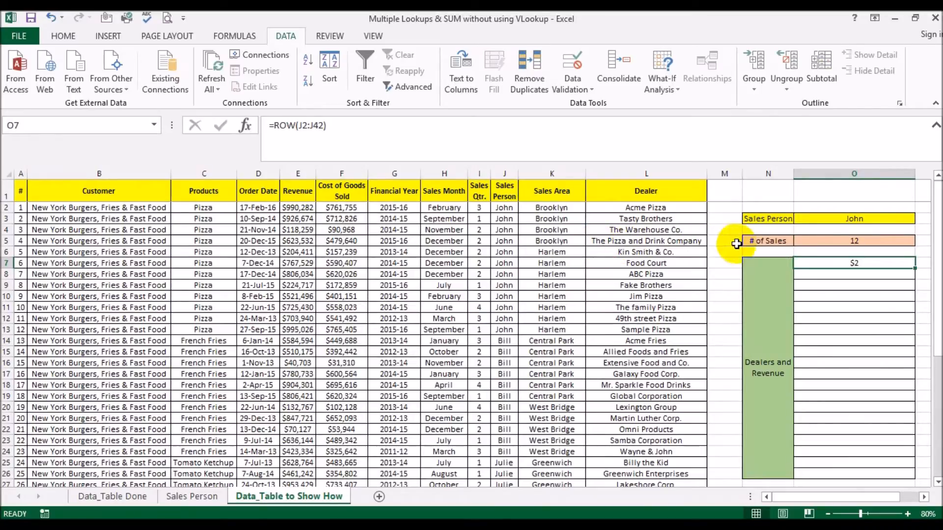
{"action": "left_click_drag", "start_coordinate": [274, 126], "coordinate": [370, 122]}
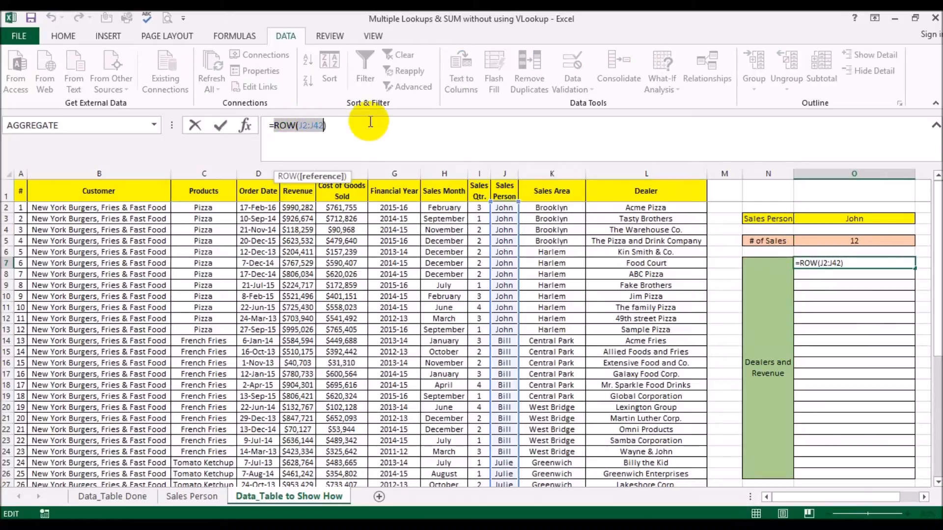
{"action": "key", "text": "F9"}
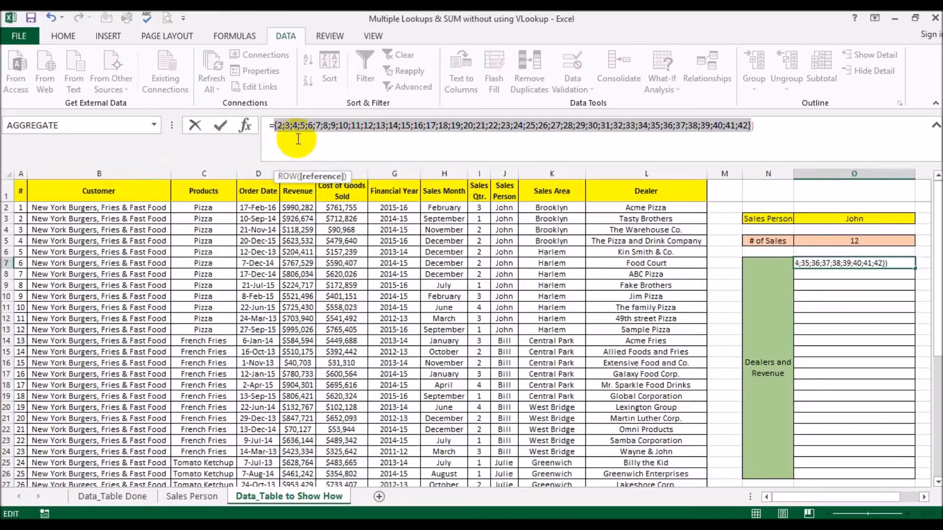
{"action": "scroll", "coordinate": [7, 403], "scroll_direction": "down", "scroll_amount": 7}
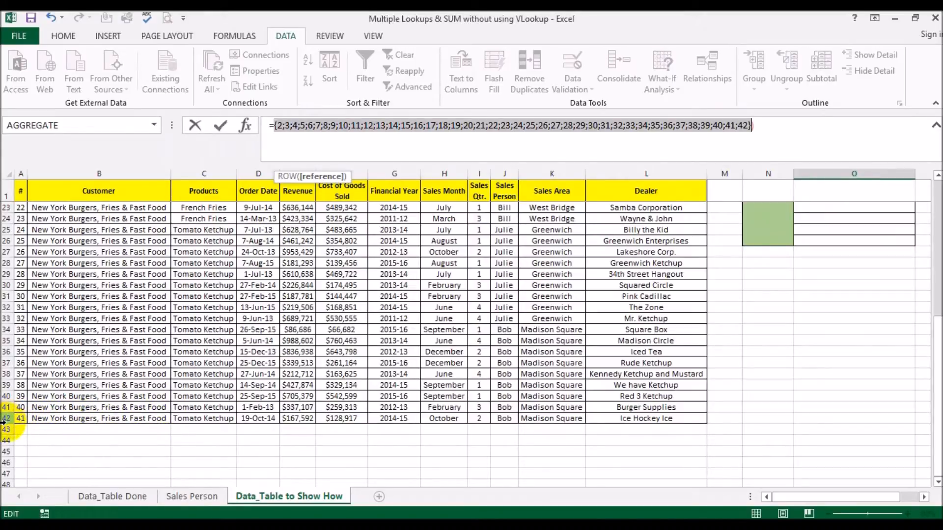
{"action": "scroll", "coordinate": [5, 423], "scroll_direction": "up", "scroll_amount": 7}
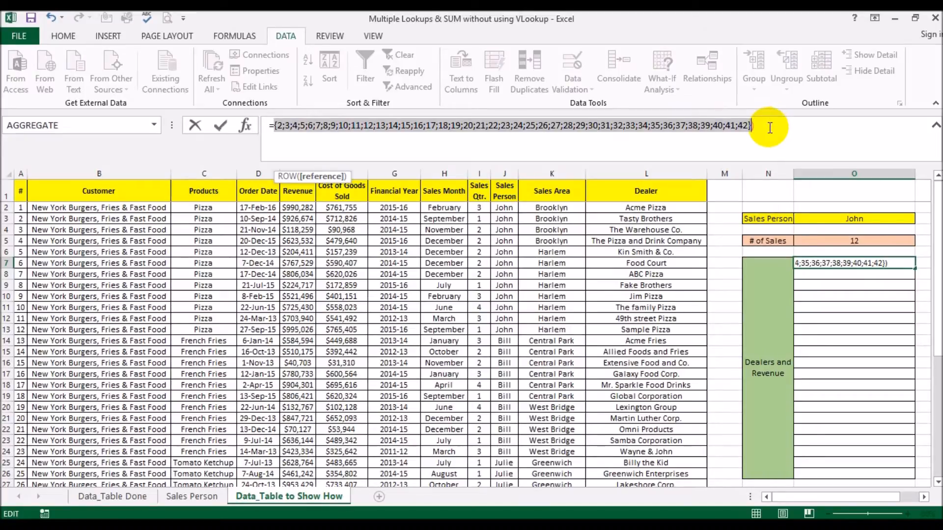
{"action": "key", "text": "ctrl+z"}
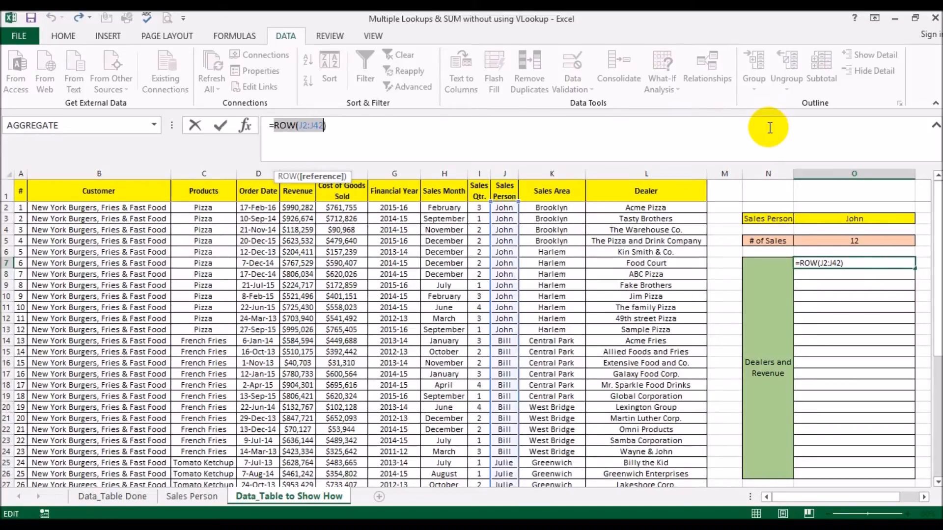
{"action": "left_click", "coordinate": [769, 128]}
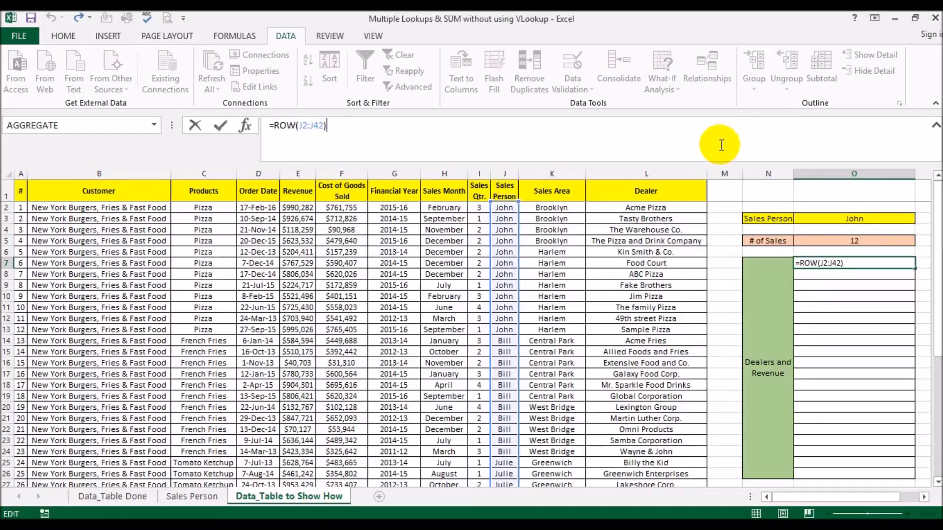
{"action": "key", "text": "Return"}
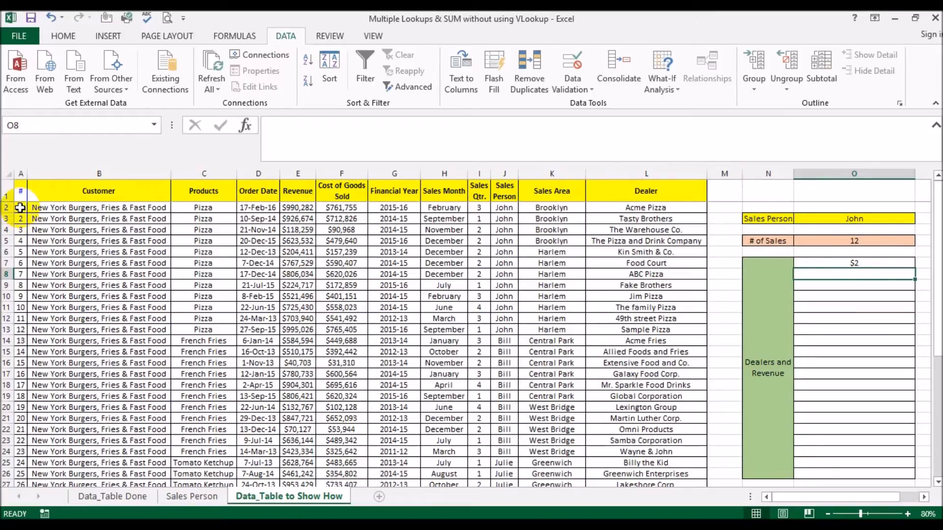
Step: Extend O7's formula to =ROW(J2:J42)-ROW(J1) so it returns $1
{"action": "left_click", "coordinate": [855, 260]}
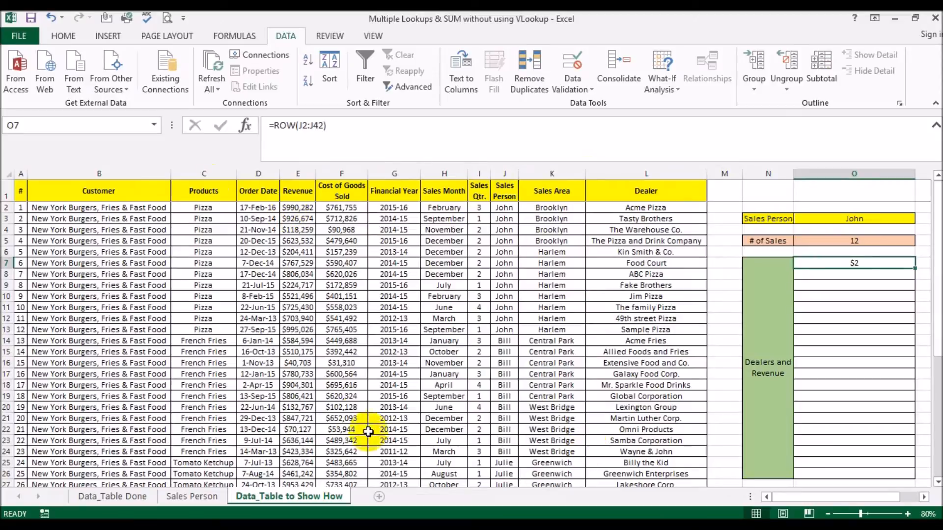
{"action": "left_click", "coordinate": [82, 397]}
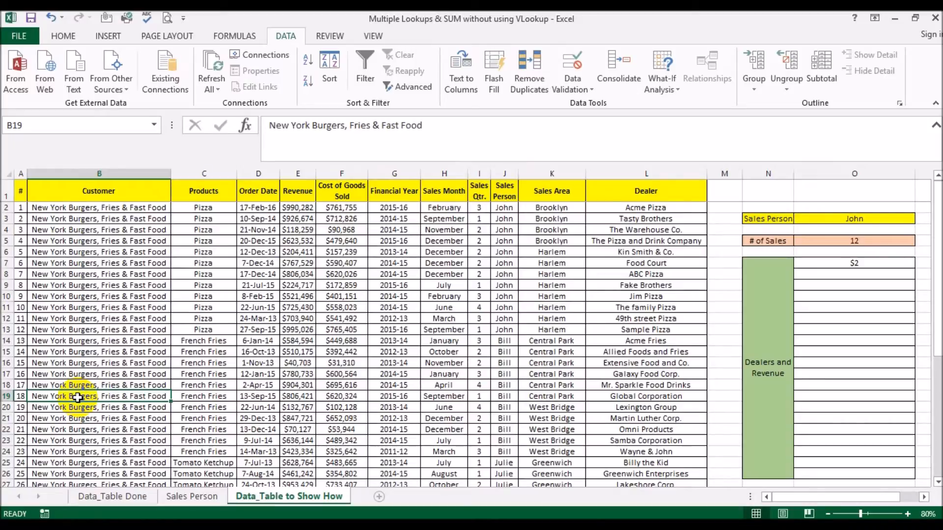
{"action": "left_click", "coordinate": [834, 264]}
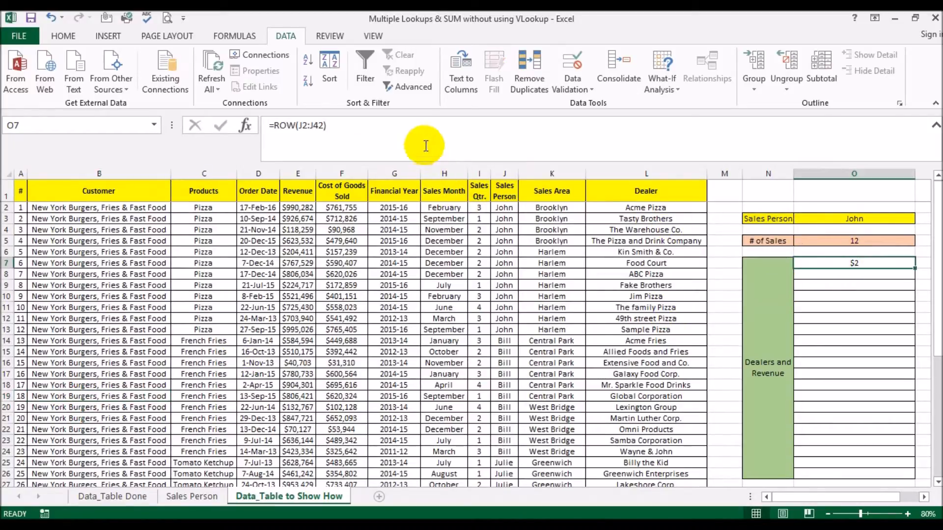
{"action": "left_click", "coordinate": [428, 130]}
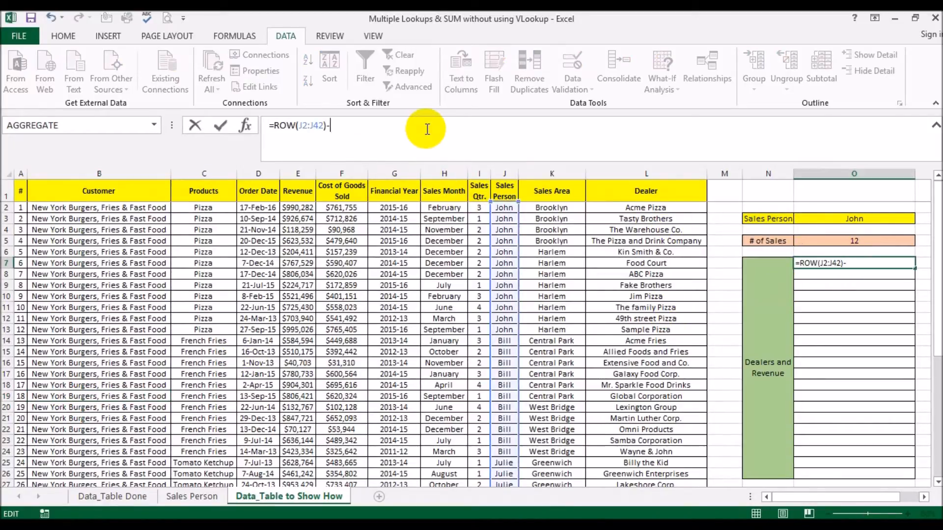
{"action": "type", "text": "-"}
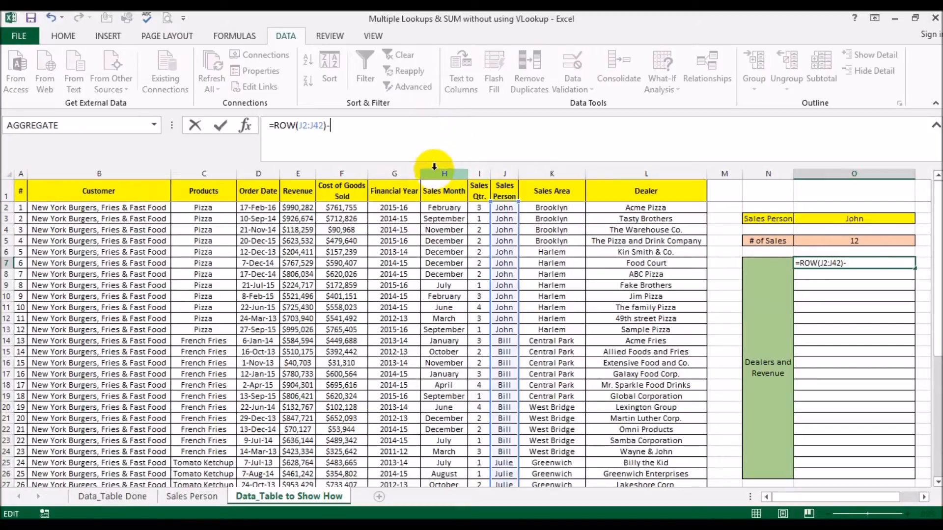
{"action": "left_click", "coordinate": [504, 190]}
{"action": "key", "text": "BackSpace"}
{"action": "key", "text": "BackSpace"}
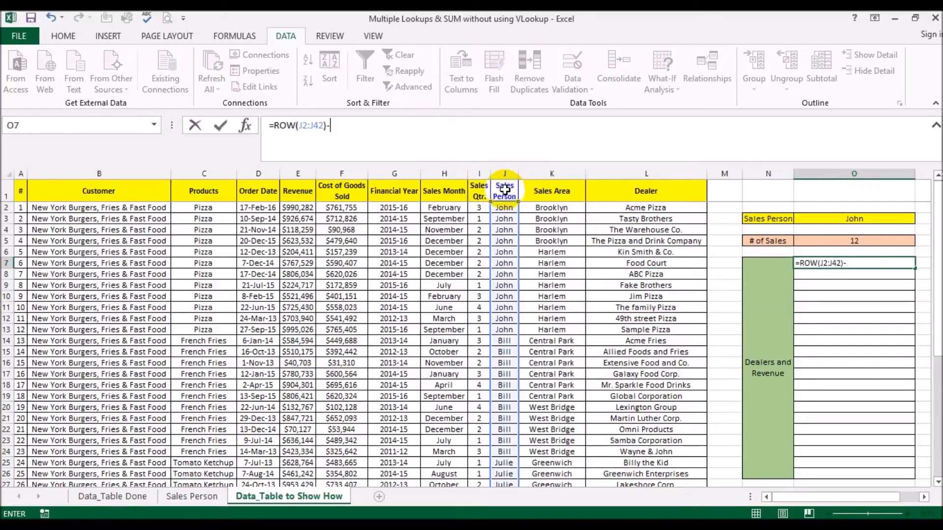
{"action": "type", "text": "row("}
{"action": "left_click", "coordinate": [505, 190]}
{"action": "type", "text": ")"}
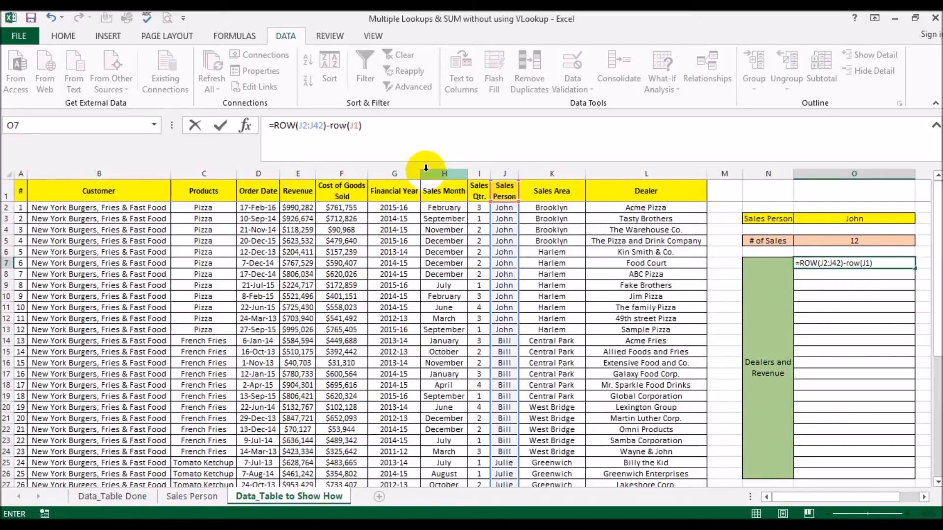
{"action": "key", "text": "Return"}
{"action": "key", "text": "Up"}
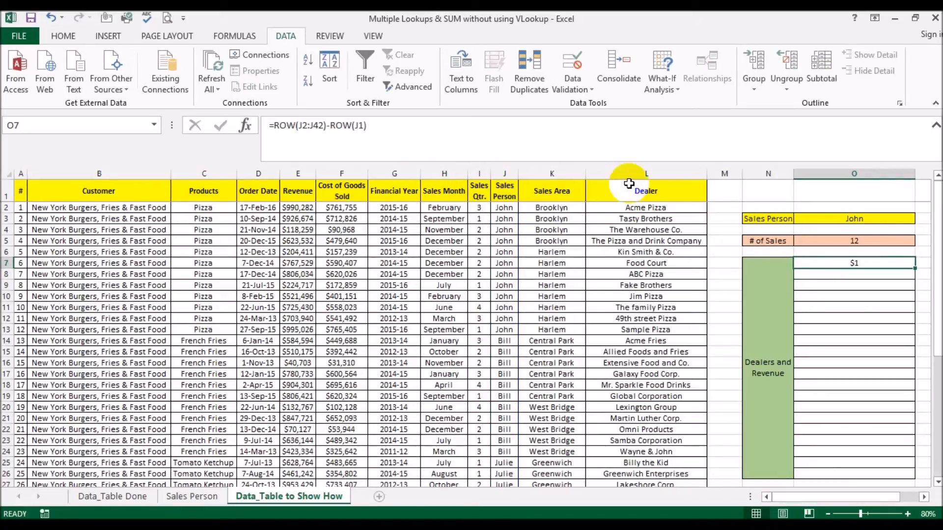
Step: Copy the formula into O8 to compare the shifted references, then delete the test copy
{"action": "left_click_drag", "start_coordinate": [915, 268], "coordinate": [913, 279]}
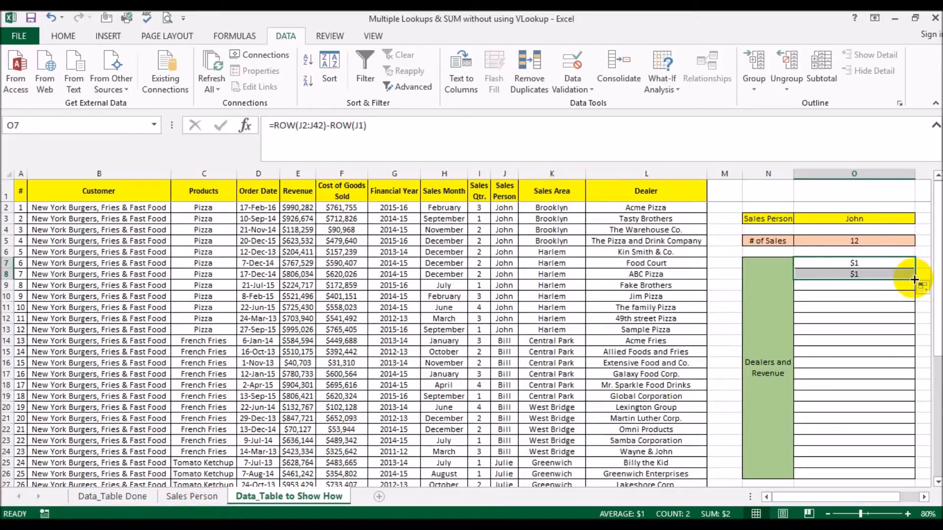
{"action": "left_click", "coordinate": [893, 274]}
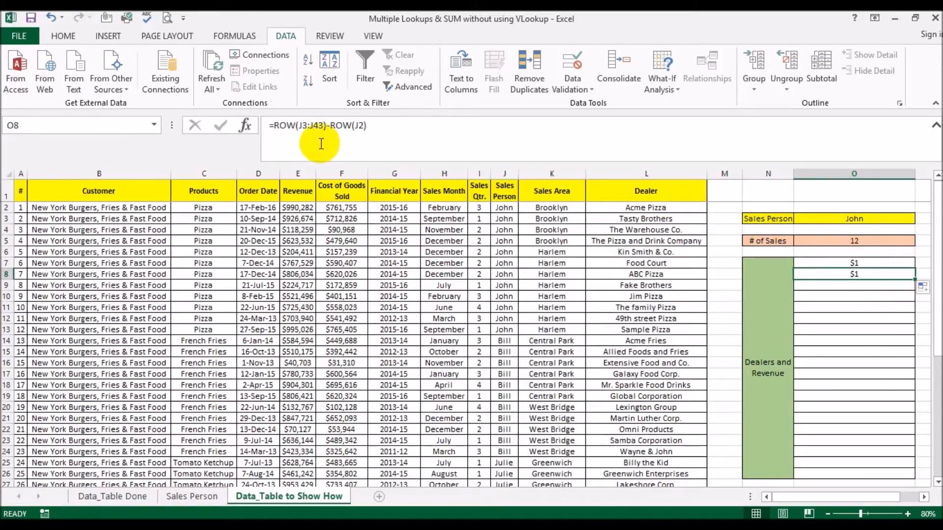
{"action": "left_click", "coordinate": [835, 263]}
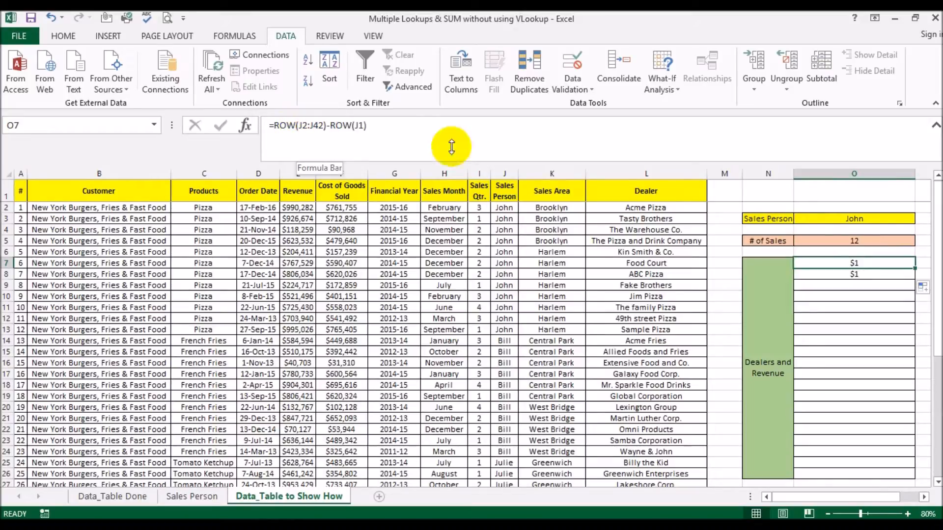
{"action": "left_click", "coordinate": [827, 274]}
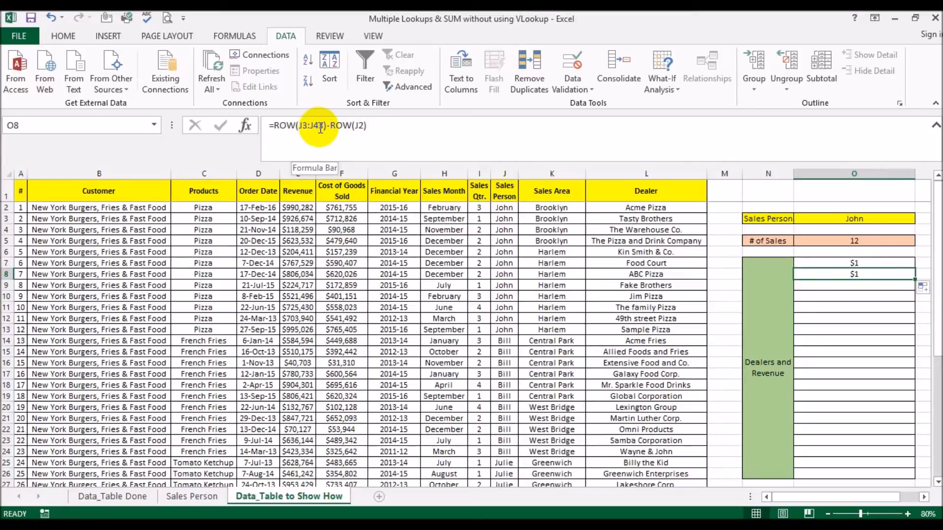
{"action": "left_click", "coordinate": [845, 264]}
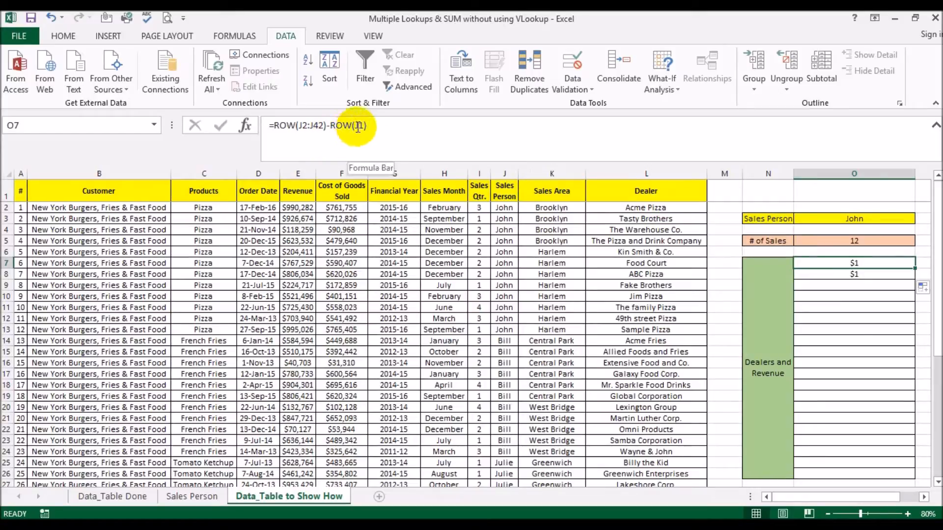
{"action": "left_click", "coordinate": [828, 273]}
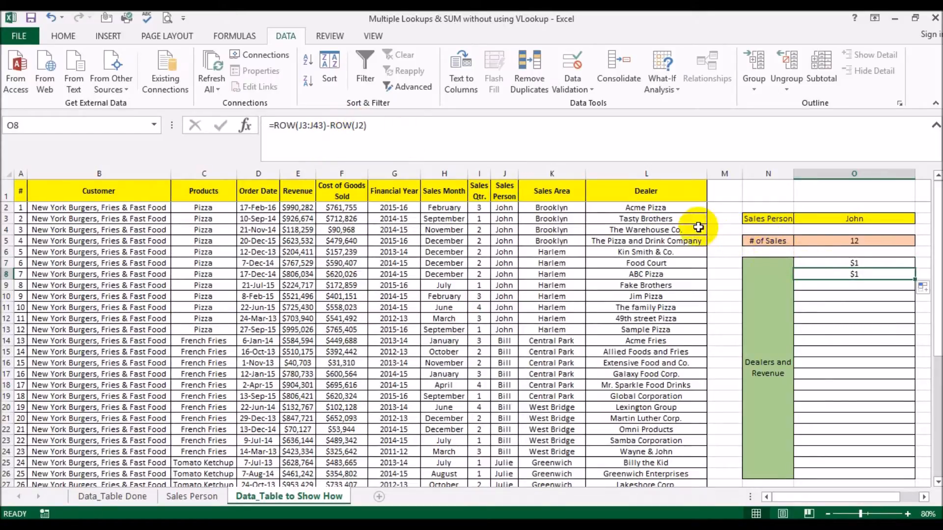
{"action": "key", "text": "Delete"}
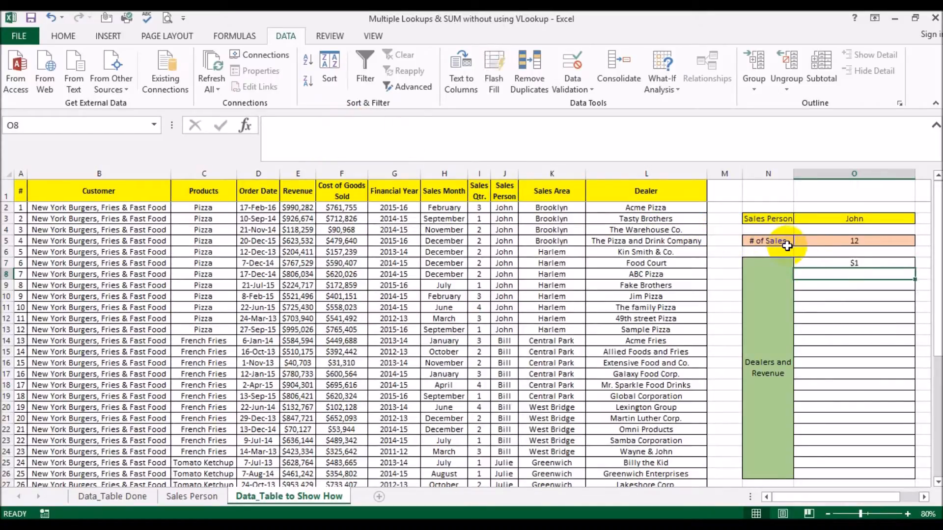
{"action": "left_click", "coordinate": [823, 262]}
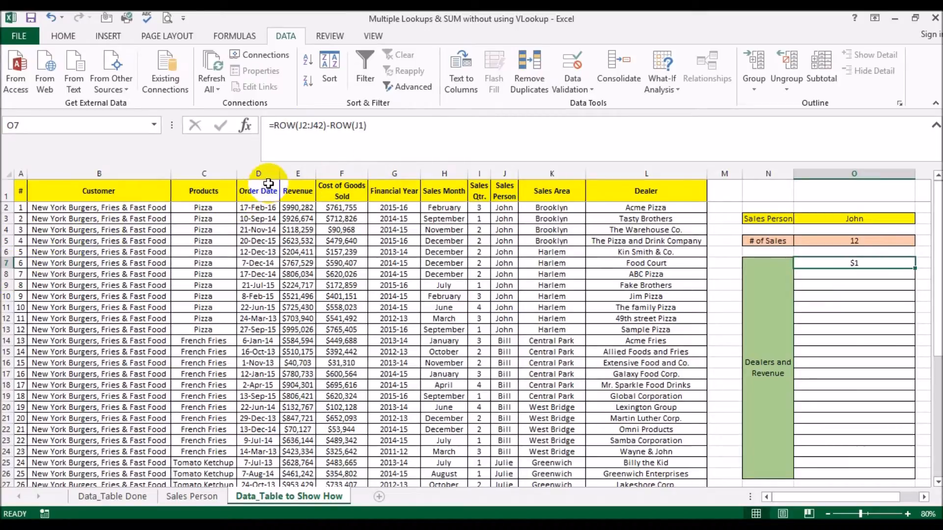
Step: Make O7's references absolute as $J$2:$J$42 and $J$1, then enter and dismiss the warning
{"action": "left_click", "coordinate": [298, 127]}
{"action": "left_click_drag", "start_coordinate": [297, 126], "coordinate": [324, 126]}
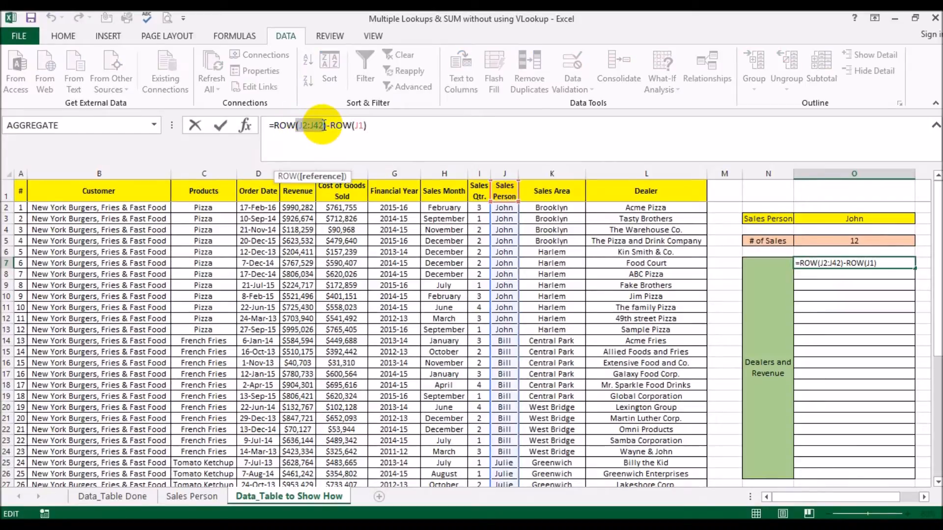
{"action": "key", "text": "F4"}
{"action": "type", "text": ")"}
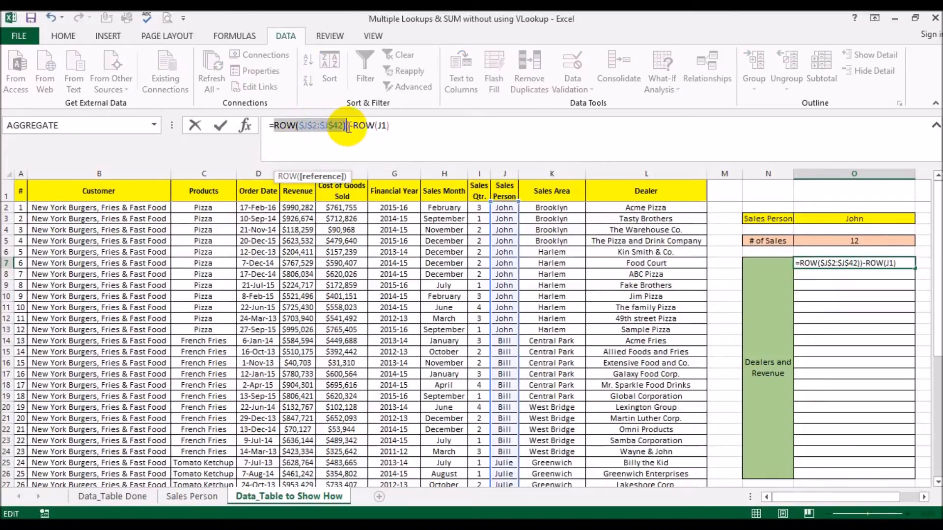
{"action": "left_click", "coordinate": [381, 127]}
{"action": "key", "text": "F4"}
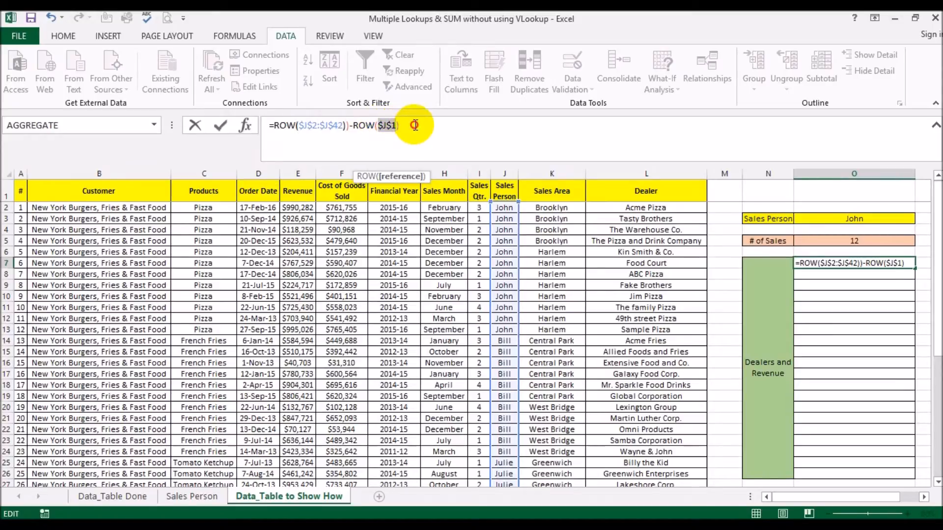
{"action": "left_click", "coordinate": [418, 124]}
{"action": "key", "text": "Return"}
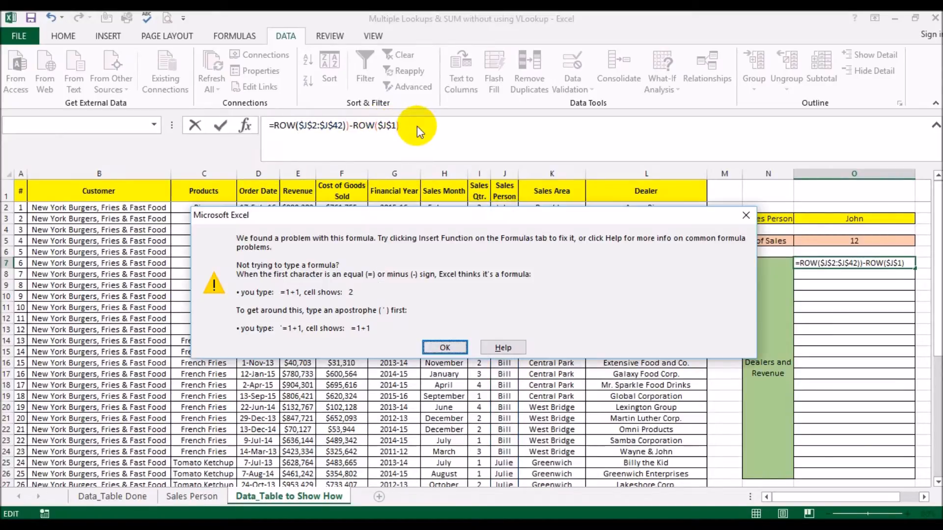
{"action": "key", "text": "Return"}
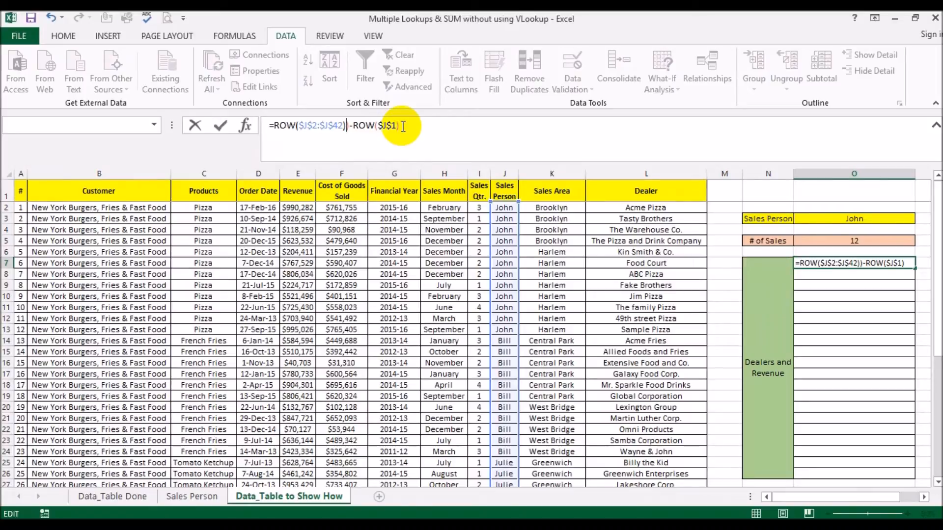
Step: Remove the extra closing bracket and enter =ROW($J$2:$J$42)-ROW($J$1) in O7
{"action": "key", "text": "BackSpace"}
{"action": "key", "text": "Return"}
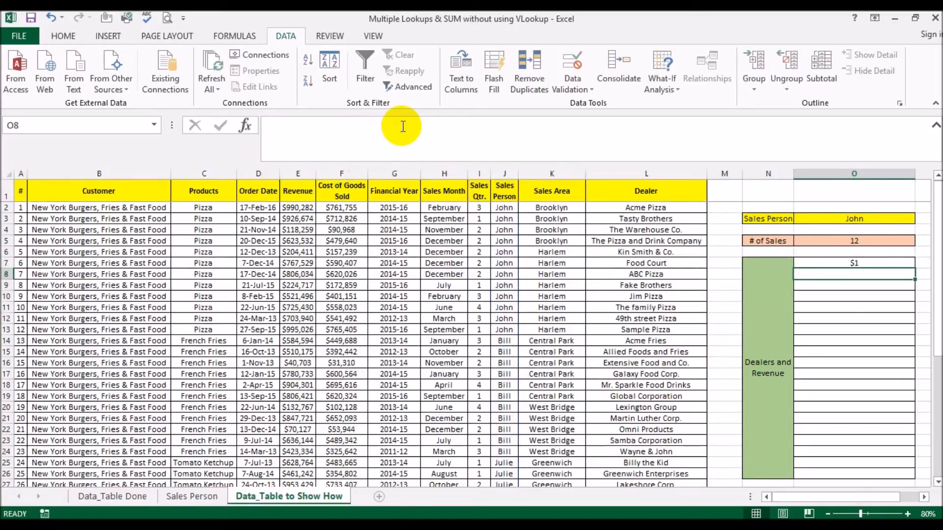
{"action": "key", "text": "Up"}
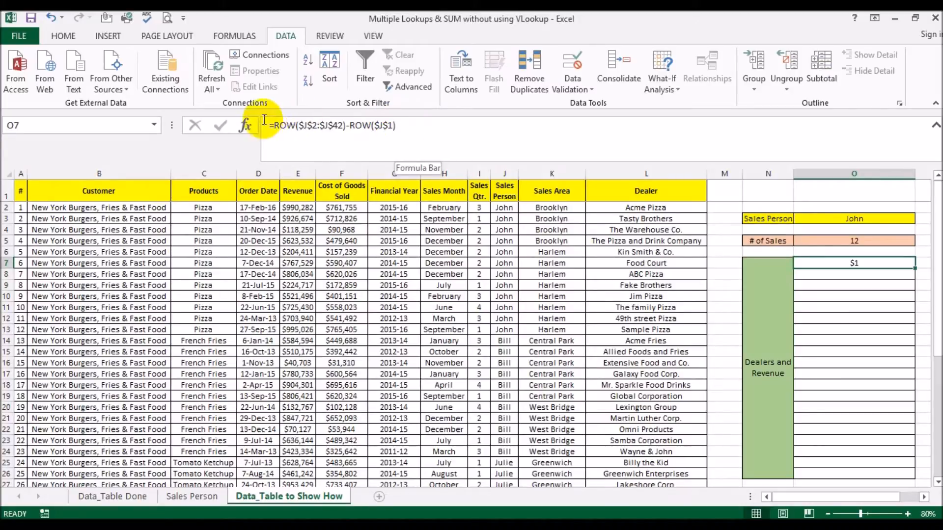
Step: Evaluate the row-number expression with F9 to confirm it yields 1 to 41, then re-enter it unchanged
{"action": "left_click_drag", "start_coordinate": [273, 126], "coordinate": [523, 134]}
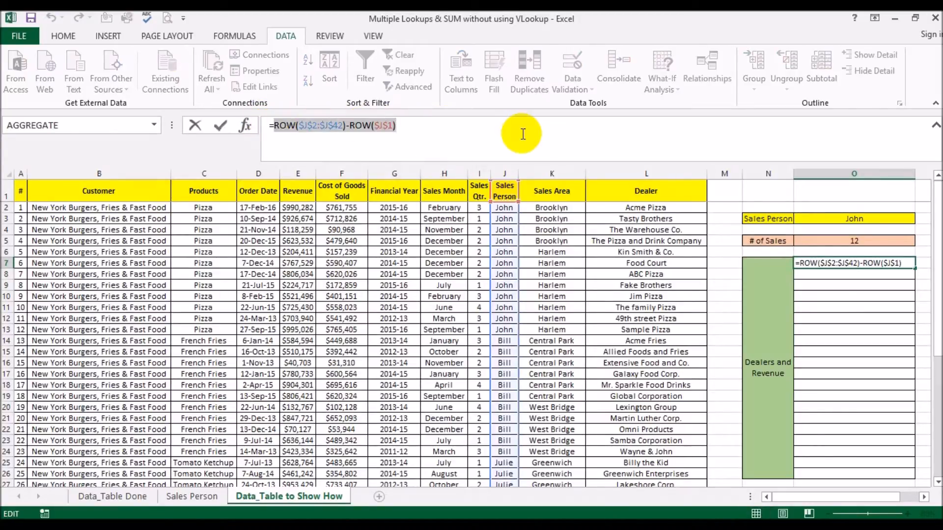
{"action": "key", "text": "F9"}
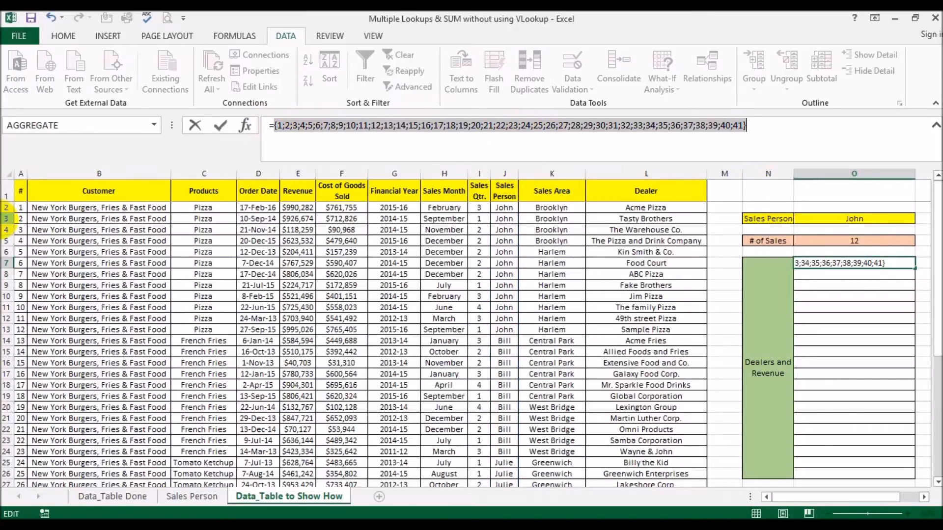
{"action": "scroll", "coordinate": [48, 243], "scroll_direction": "down", "scroll_amount": 1}
{"action": "scroll", "coordinate": [48, 255], "scroll_direction": "down", "scroll_amount": 7}
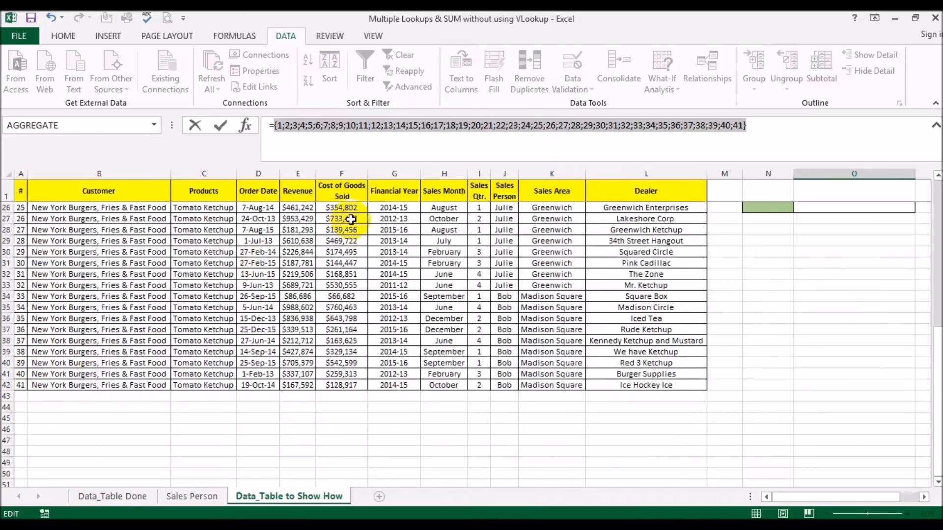
{"action": "key", "text": "ctrl+z"}
{"action": "key", "text": "Escape"}
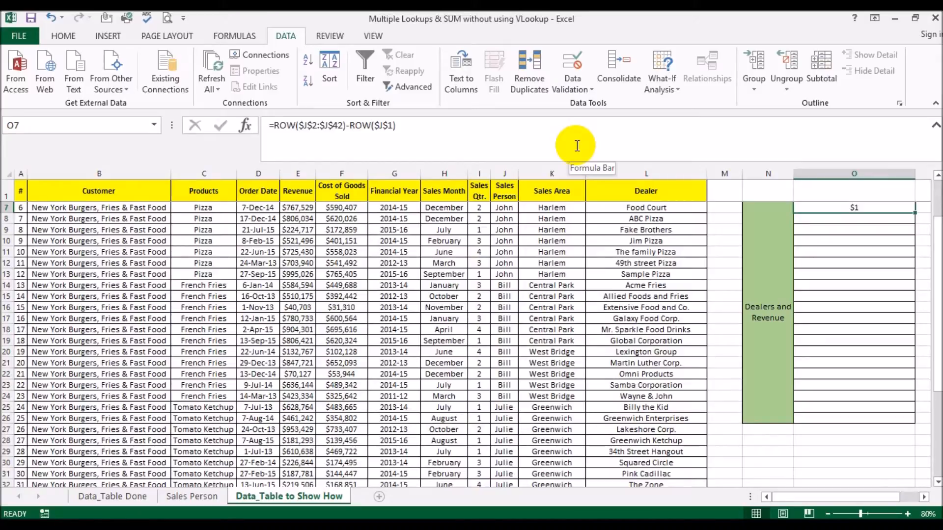
{"action": "left_click_drag", "start_coordinate": [270, 125], "coordinate": [418, 123]}
{"action": "key", "text": "F9"}
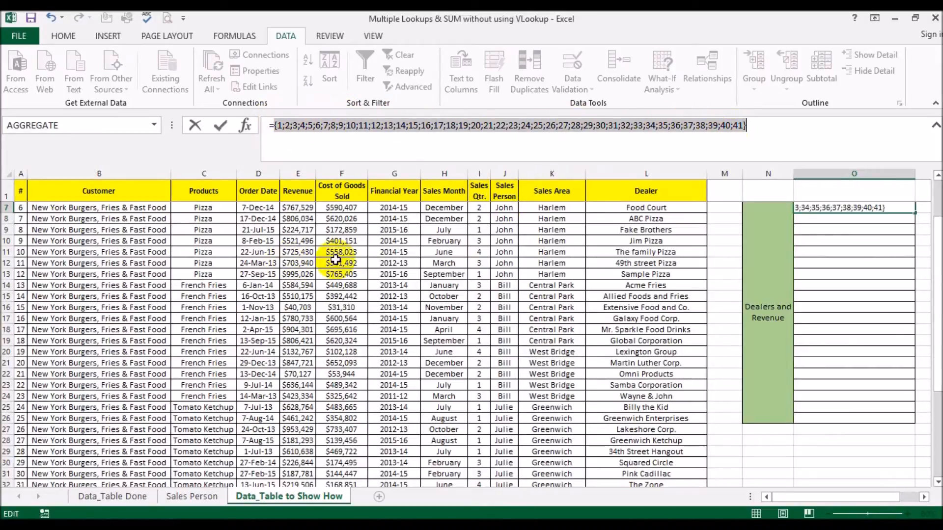
{"action": "scroll", "coordinate": [541, 239], "scroll_direction": "up", "scroll_amount": 2}
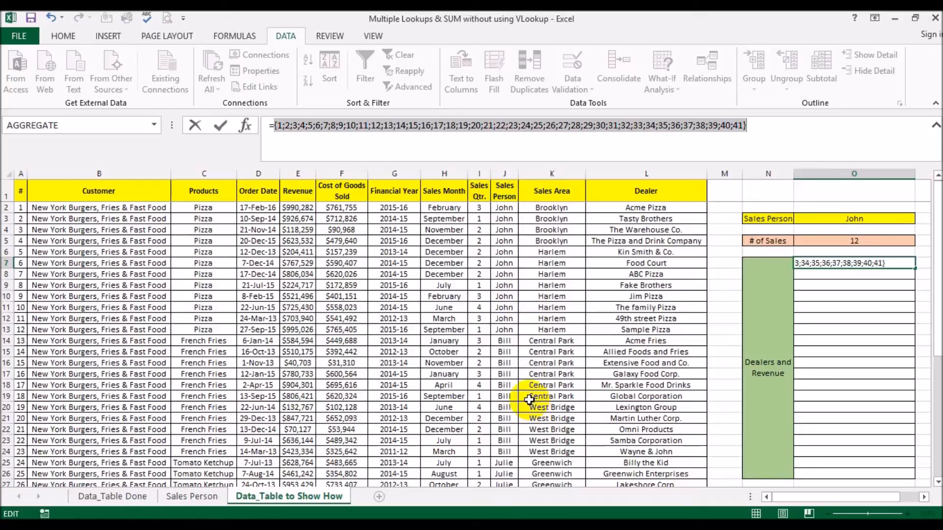
{"action": "key", "text": "ctrl+z"}
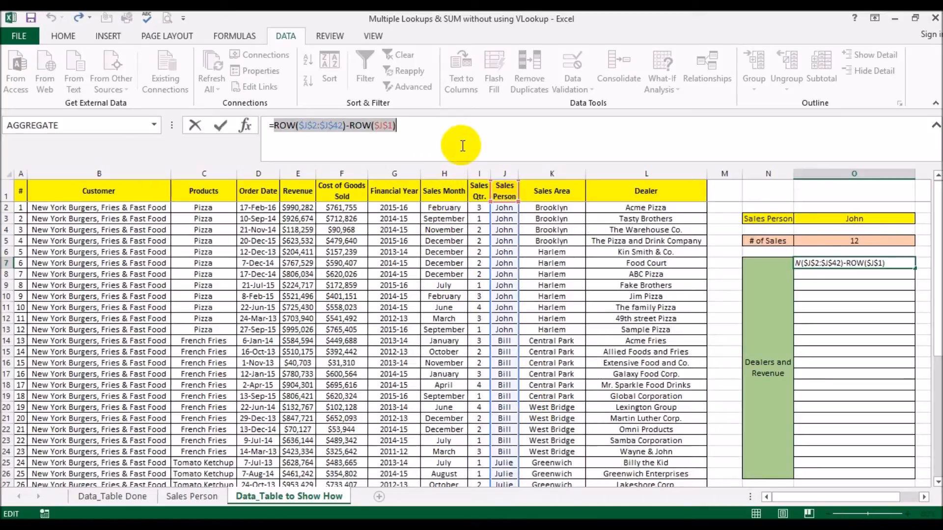
{"action": "key", "text": "Return"}
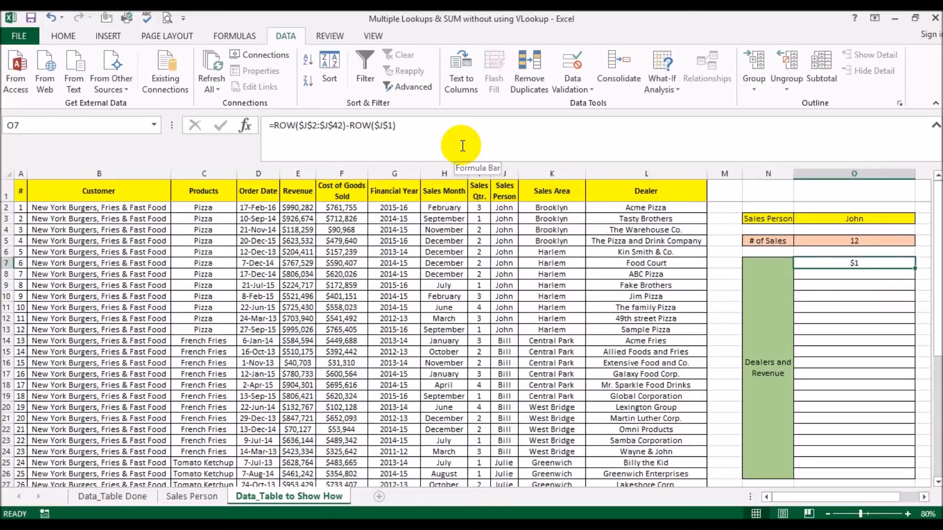
Step: Wrap O7's row-number expression in parentheses and add )/( to start a divisor
{"action": "left_click", "coordinate": [273, 126]}
{"action": "type", "text": "("}
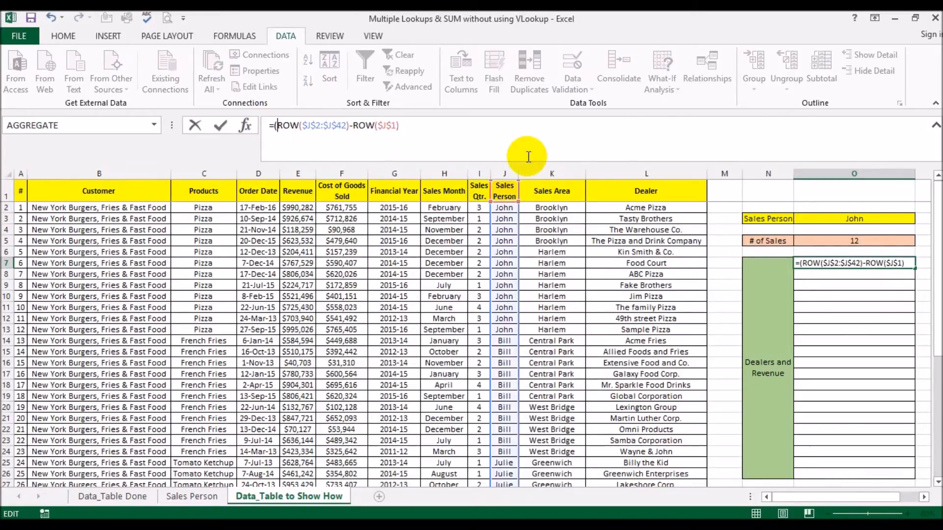
{"action": "type", "text": ")/("}
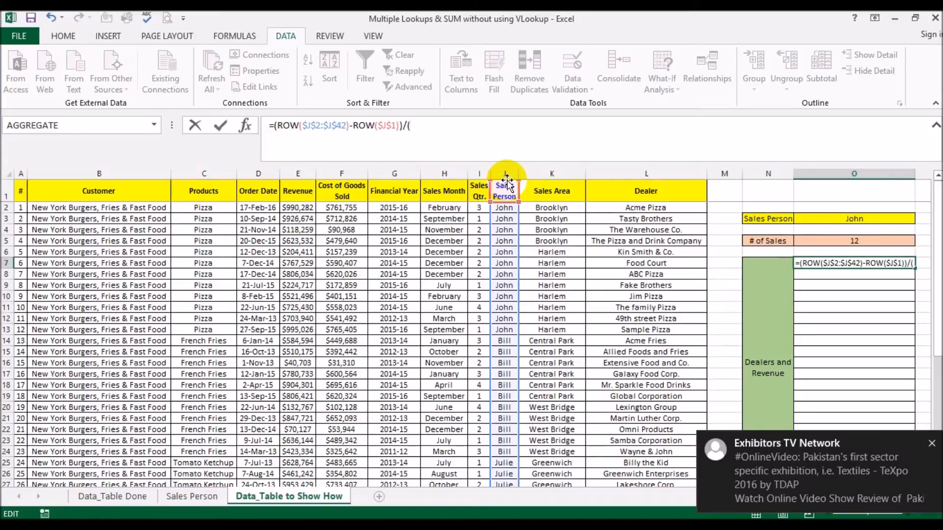
Step: Complete the divisor as ($J$2:$J$42=$O$3) with absolute references and confirm O7's formula
{"action": "left_click", "coordinate": [932, 443]}
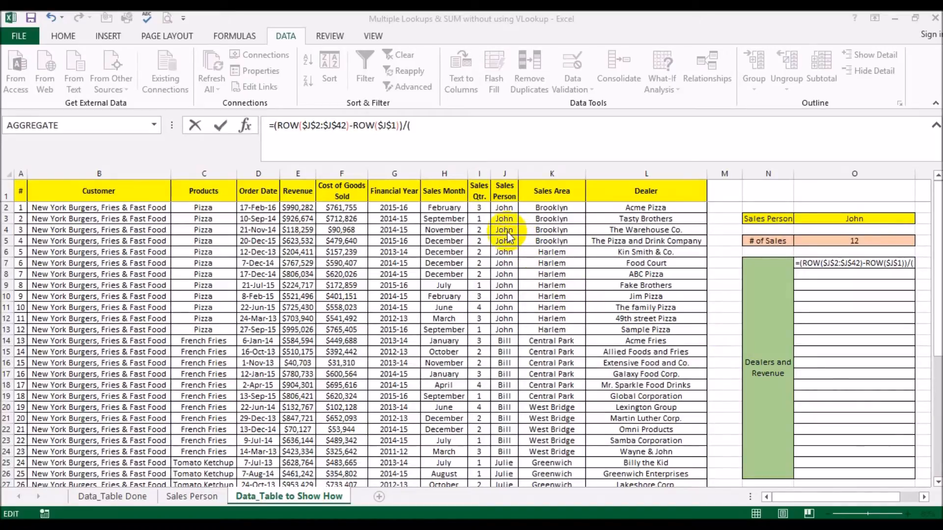
{"action": "left_click", "coordinate": [506, 210]}
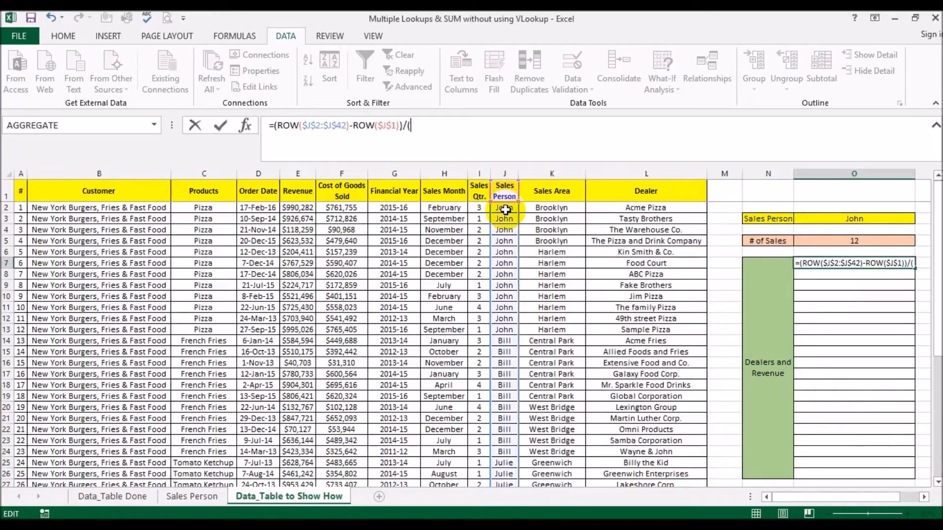
{"action": "left_click", "coordinate": [505, 211]}
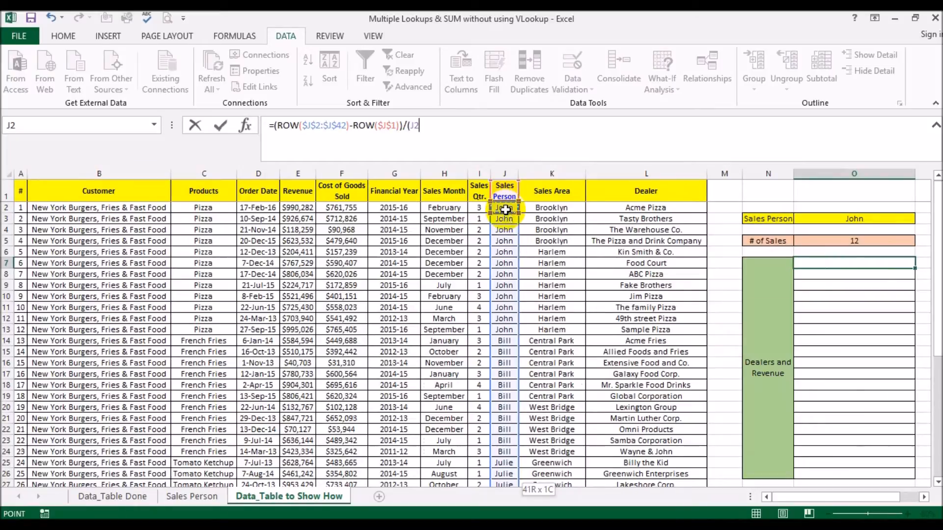
{"action": "key", "text": "ctrl+shift+Down"}
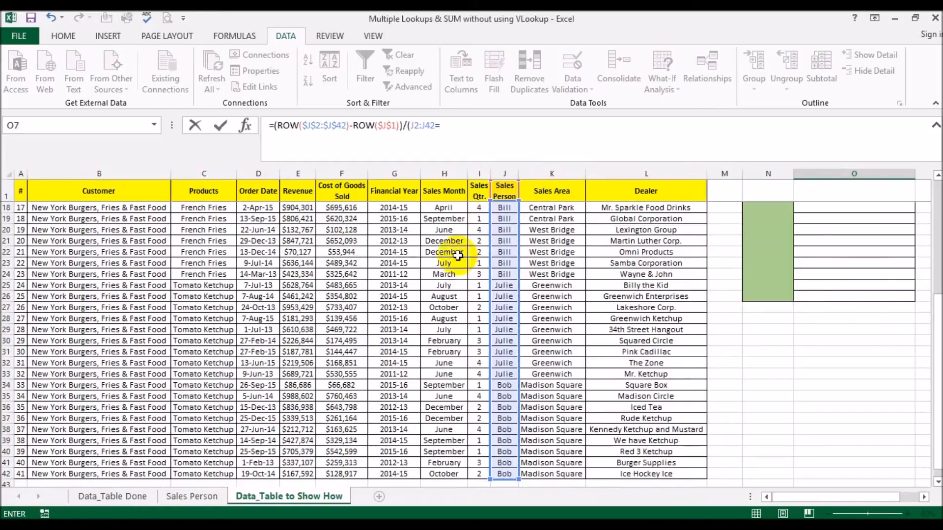
{"action": "type", "text": "="}
{"action": "left_click", "coordinate": [803, 218]}
{"action": "type", "text": ")"}
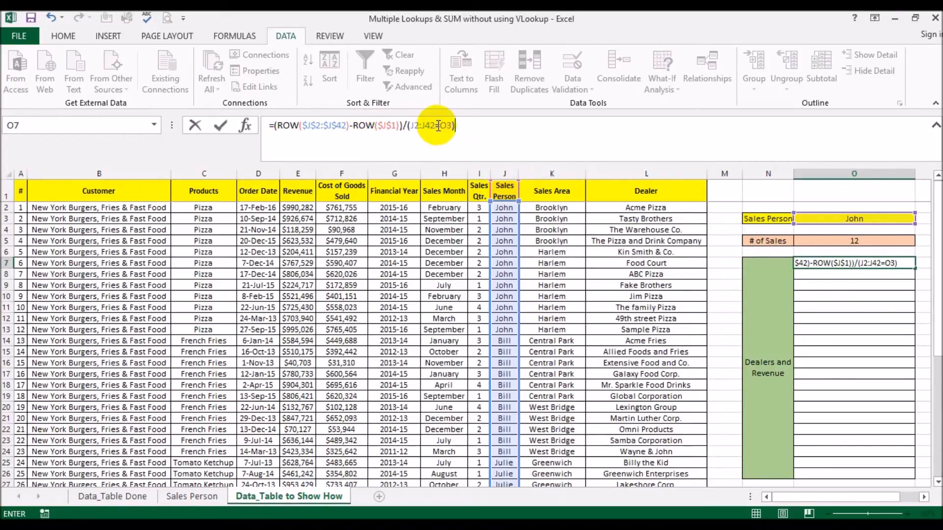
{"action": "left_click_drag", "start_coordinate": [411, 126], "coordinate": [452, 120]}
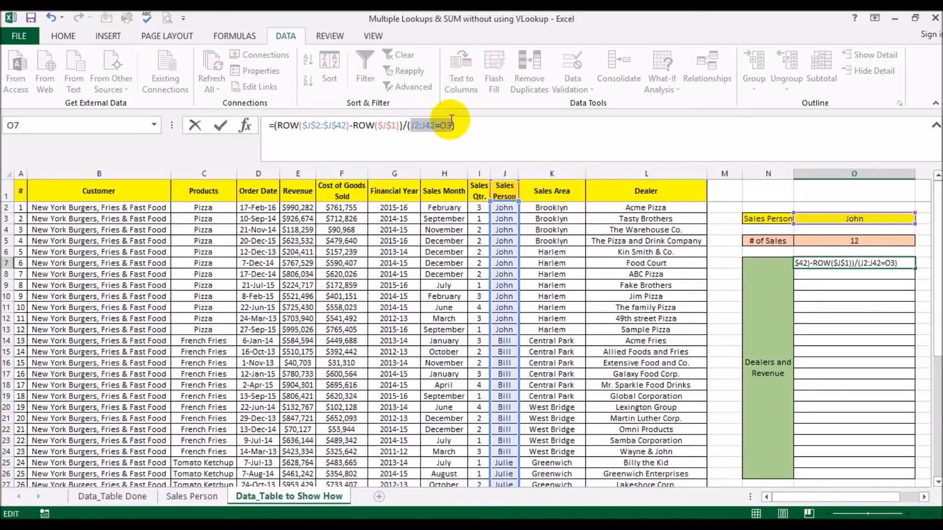
{"action": "key", "text": "F4"}
{"action": "left_click", "coordinate": [510, 127]}
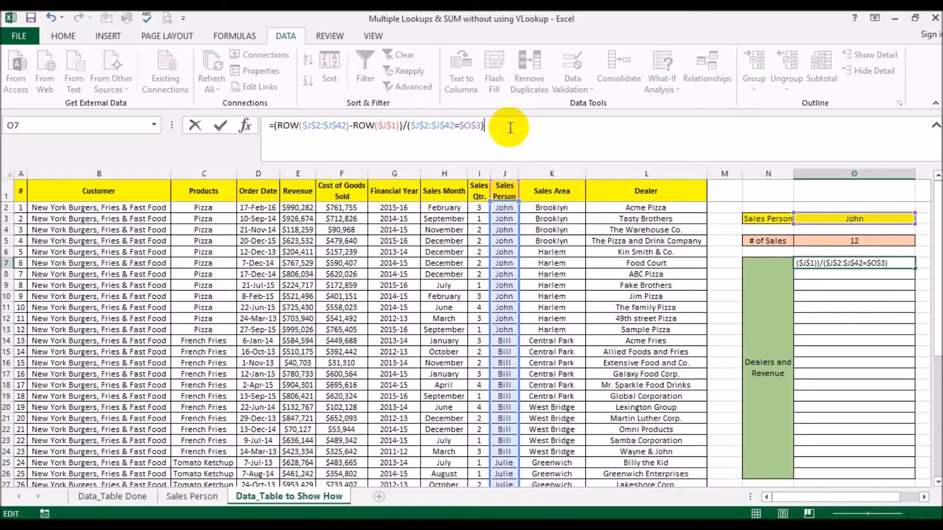
{"action": "key", "text": "ctrl+Return"}
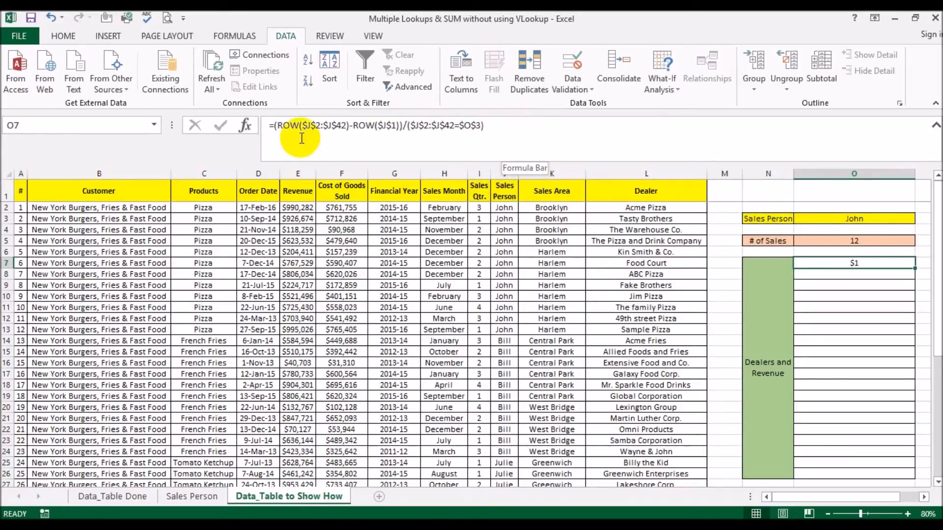
{"action": "left_click_drag", "start_coordinate": [273, 126], "coordinate": [557, 142]}
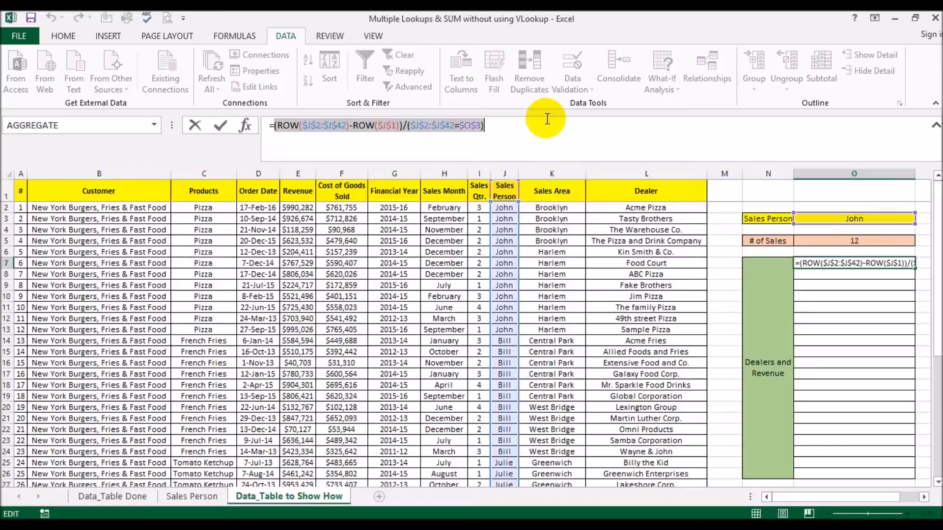
{"action": "key", "text": "F9"}
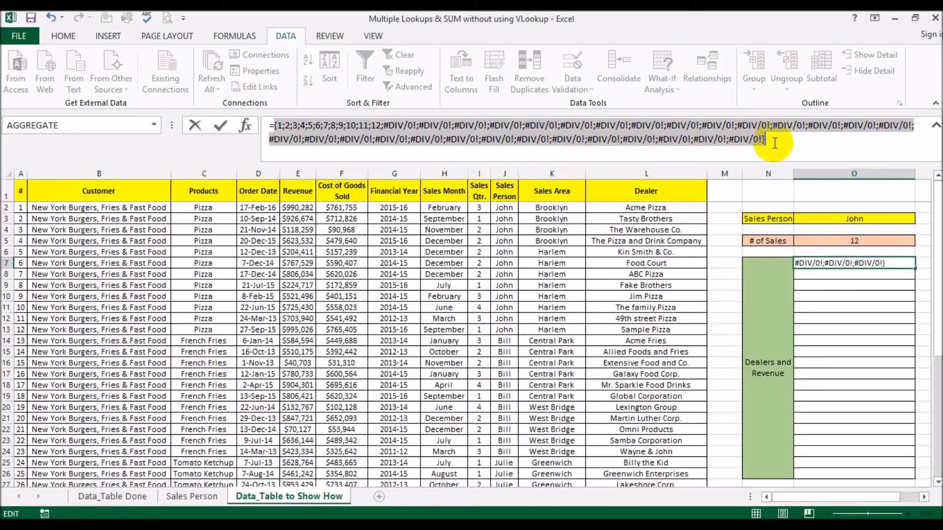
{"action": "key", "text": "ctrl+z"}
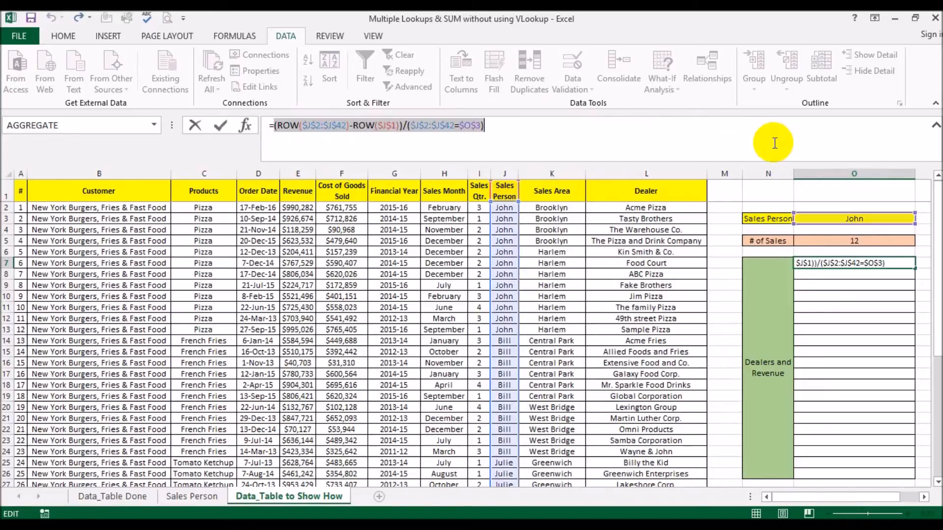
{"action": "key", "text": "Escape"}
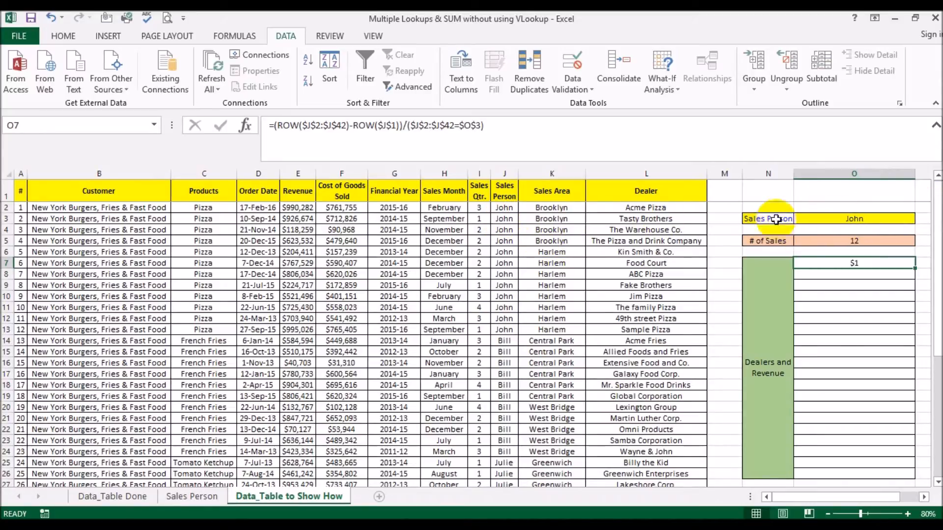
{"action": "left_click", "coordinate": [853, 216]}
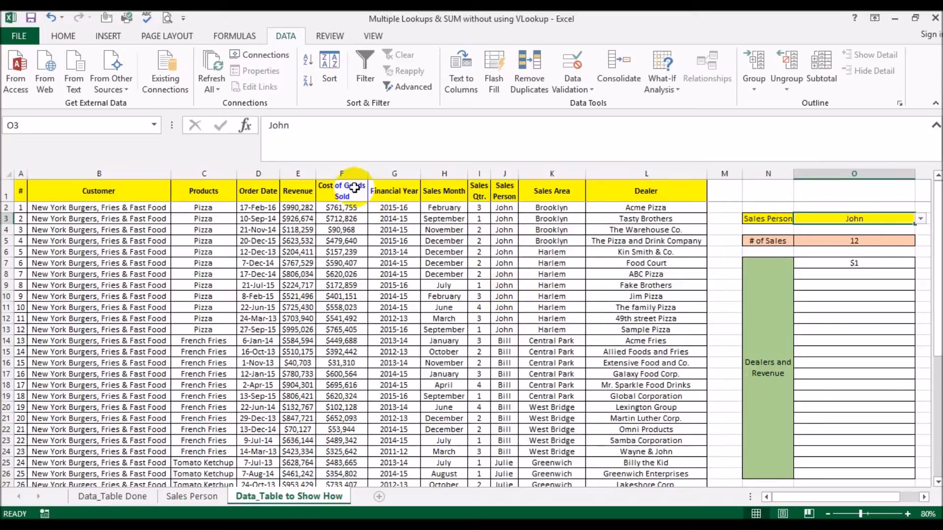
Step: Wrap O7's formula in AGGREGATE using 15 - SMALL and 6 - Ignore error values
{"action": "left_click", "coordinate": [819, 263]}
{"action": "left_click", "coordinate": [277, 126]}
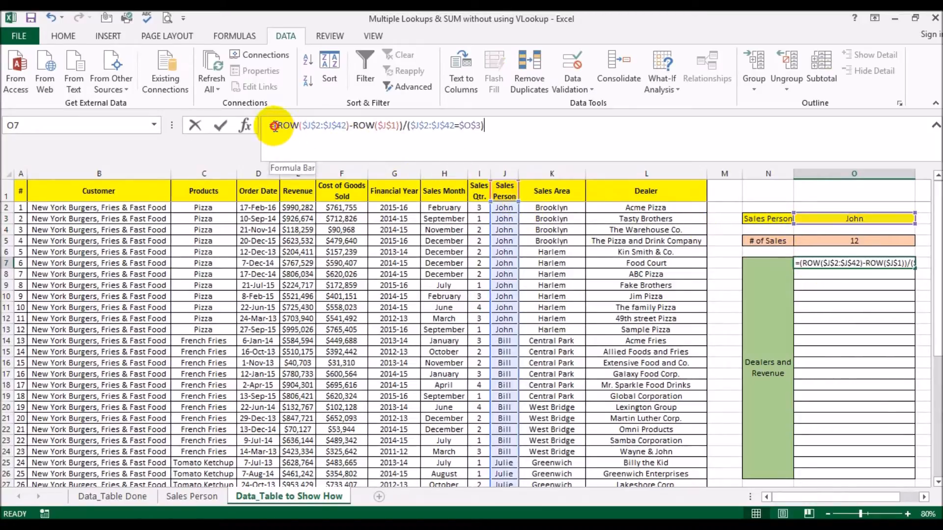
{"action": "type", "text": "agg"}
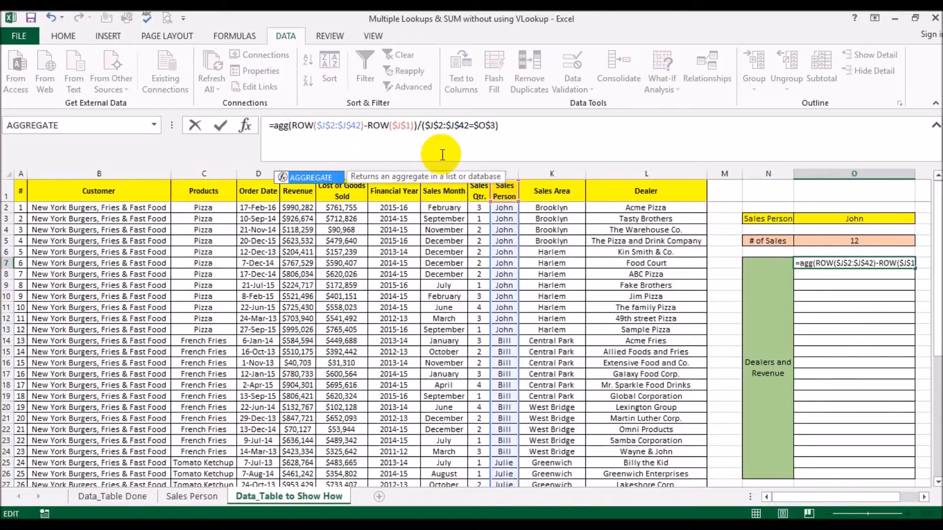
{"action": "double_click", "coordinate": [315, 179]}
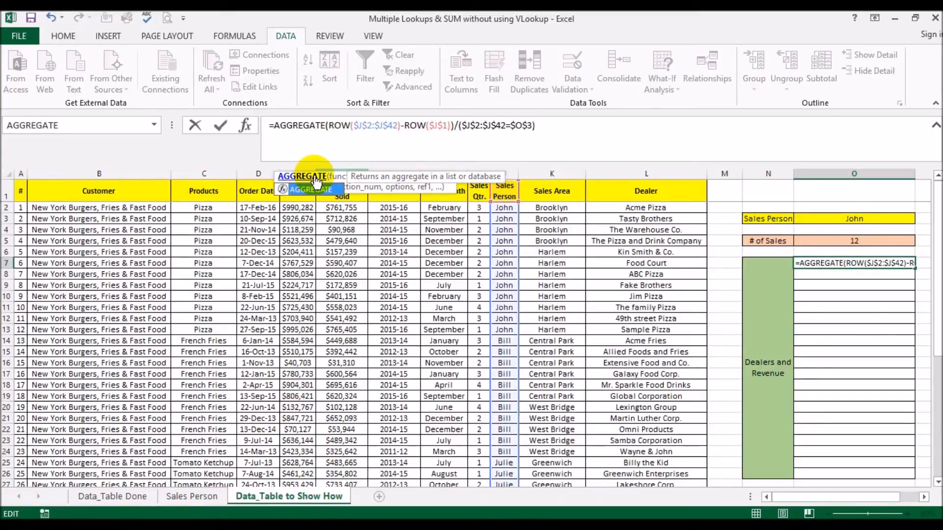
{"action": "left_click_drag", "start_coordinate": [433, 246], "coordinate": [431, 291]}
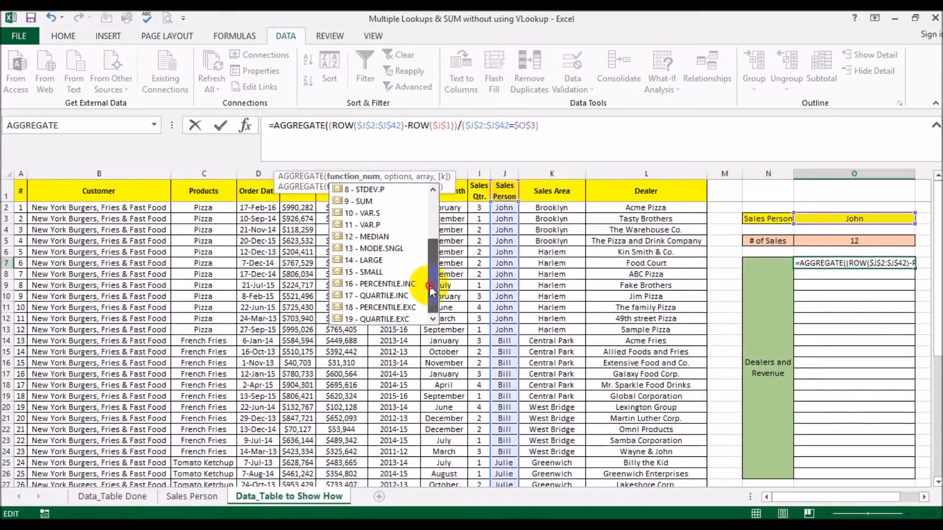
{"action": "double_click", "coordinate": [371, 272]}
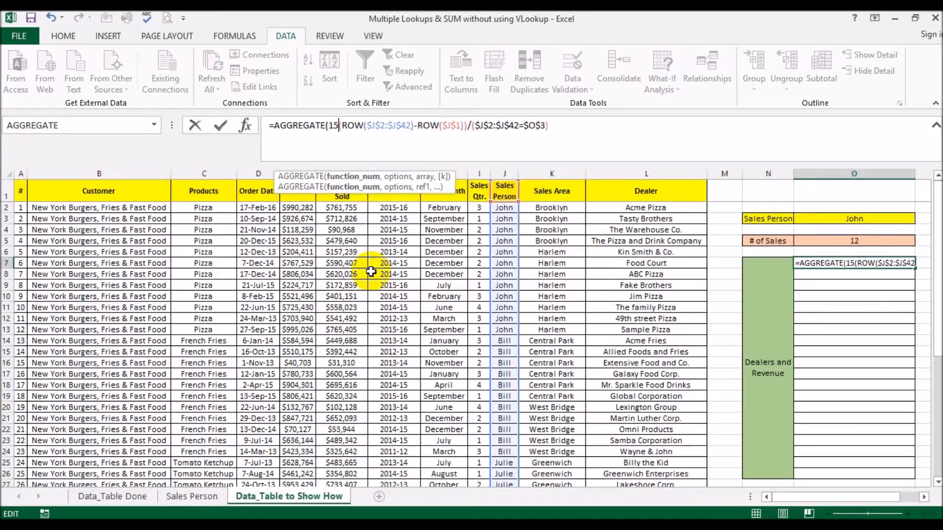
{"action": "type", "text": ","}
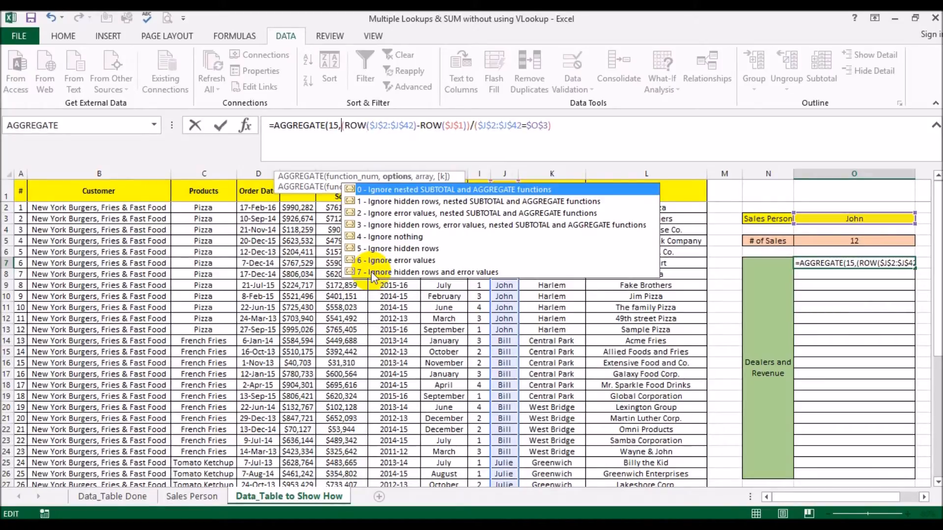
{"action": "double_click", "coordinate": [418, 261]}
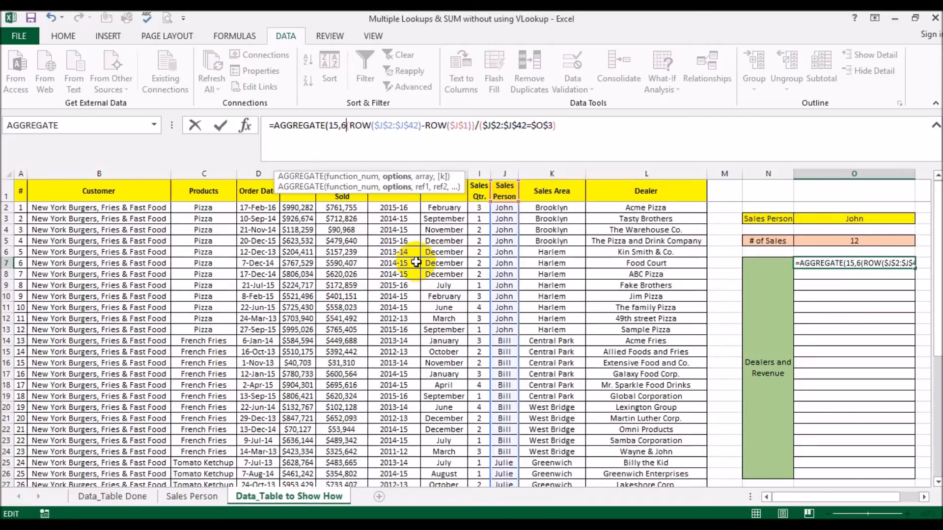
{"action": "type", "text": ",("}
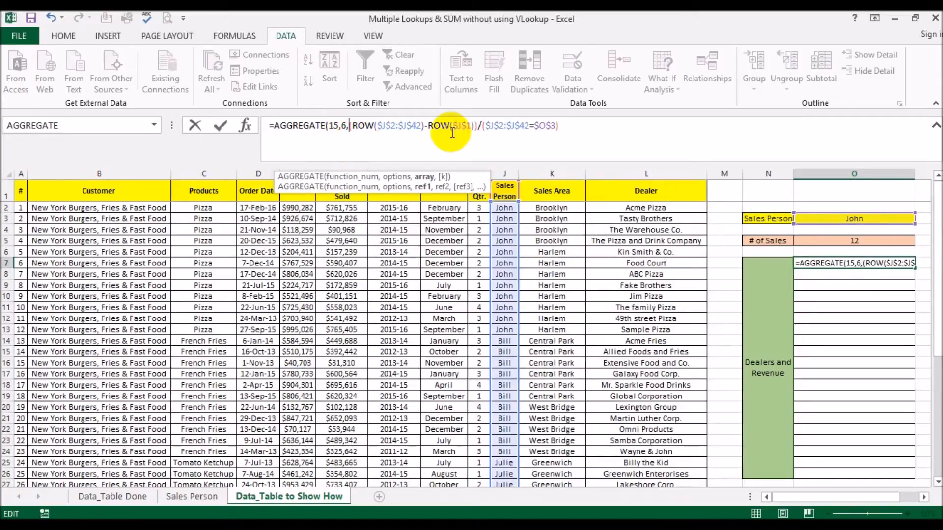
{"action": "left_click", "coordinate": [425, 178]}
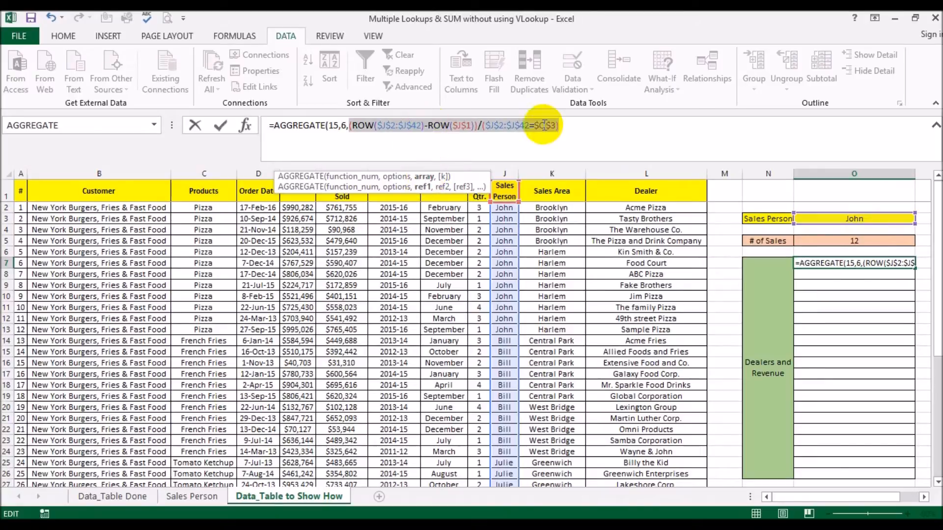
{"action": "left_click", "coordinate": [581, 128]}
{"action": "type", "text": ","}
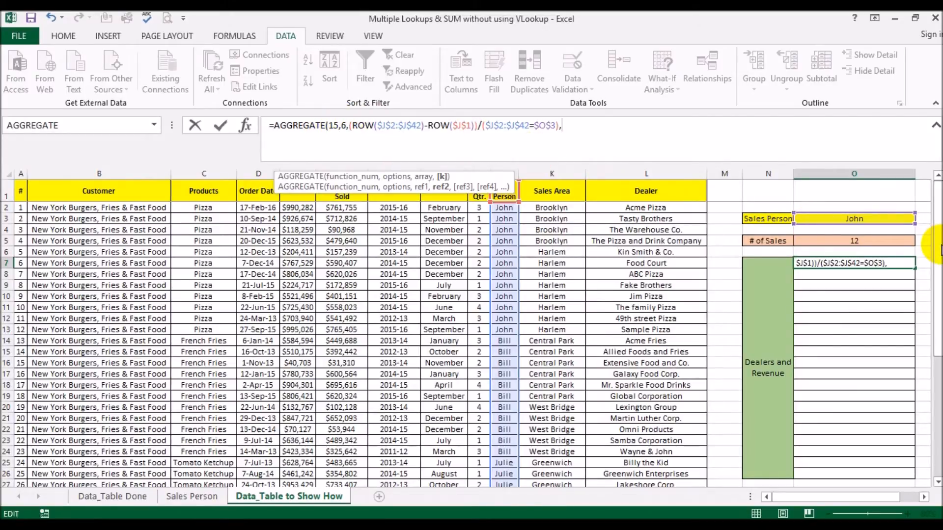
Step: Add ROWS(O$7:O7) as the k argument, close the AGGREGATE and enter it in O7
{"action": "type", "text": "r"}
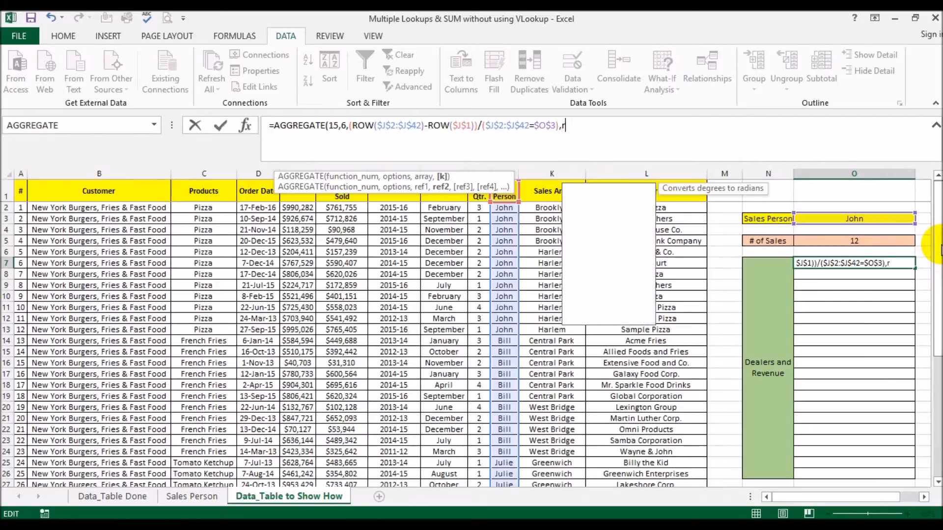
{"action": "type", "text": "ows("}
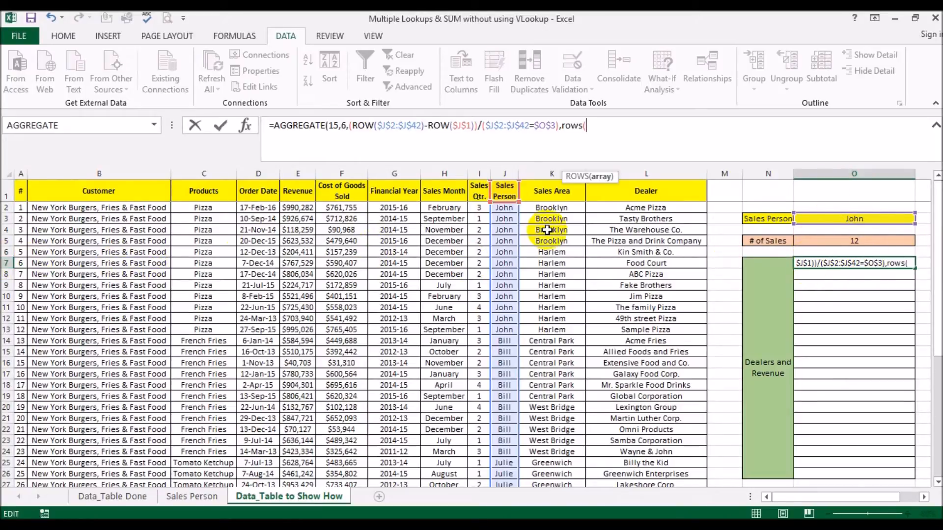
{"action": "type", "text": "o&"}
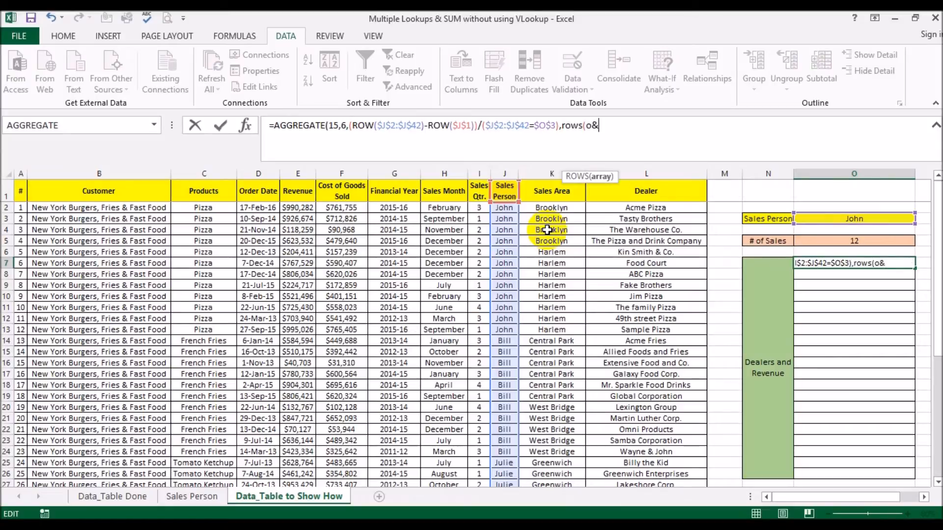
{"action": "type", "text": ":o&"}
{"action": "type", "text": ")"}
{"action": "key", "text": "BackSpace"}
{"action": "key", "text": "BackSpace"}
{"action": "key", "text": "BackSpace"}
{"action": "key", "text": "BackSpace"}
{"action": "key", "text": "BackSpace"}
{"action": "type", "text": "7:"}
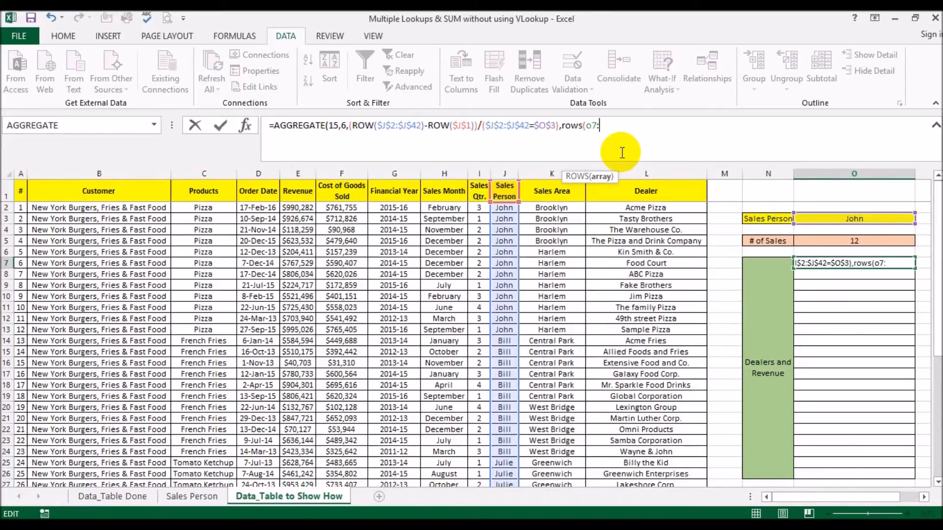
{"action": "type", "text": "o7)"}
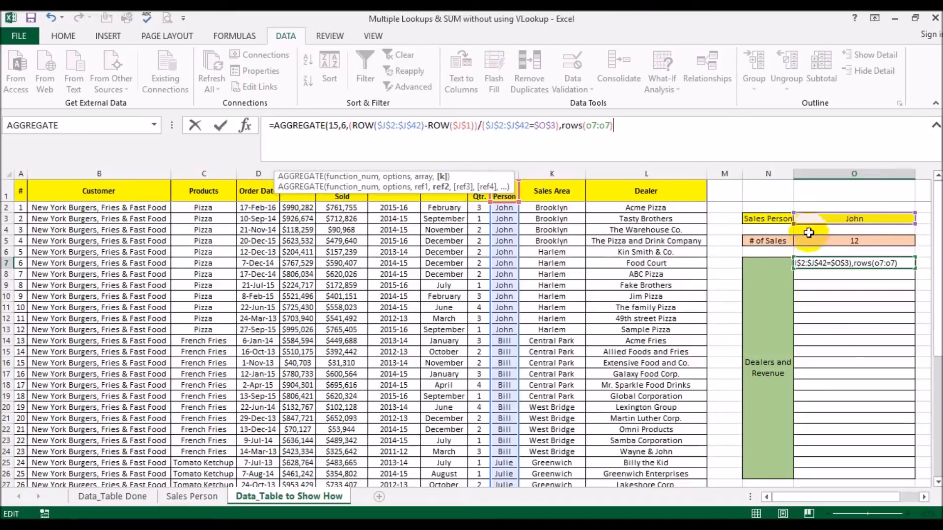
{"action": "left_click", "coordinate": [592, 127]}
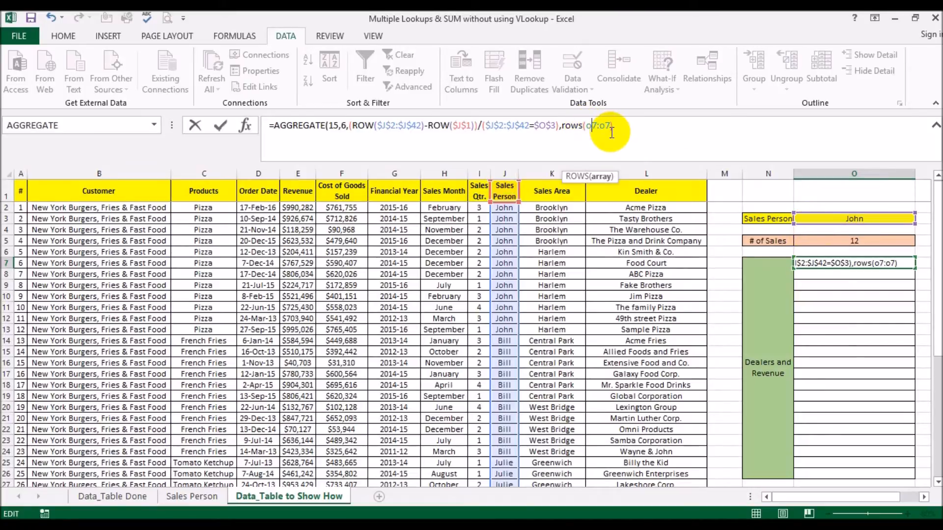
{"action": "type", "text": "$"}
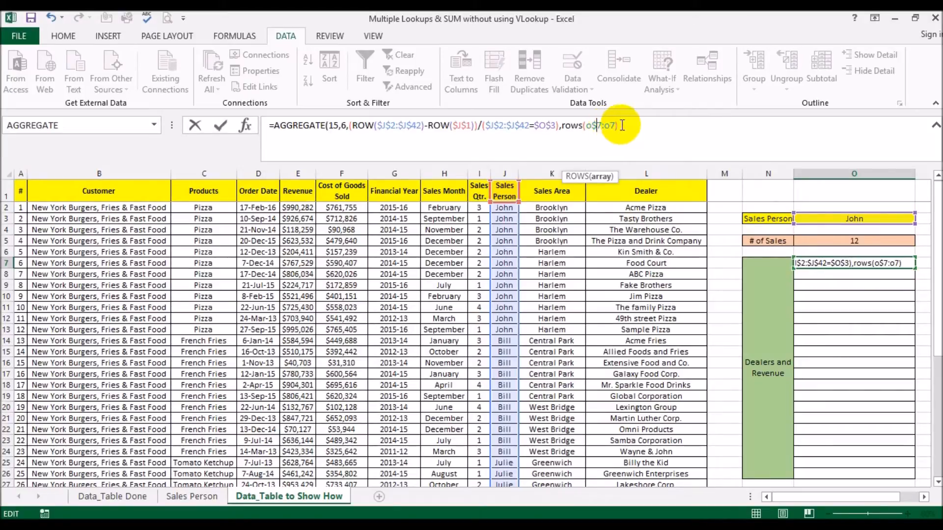
{"action": "left_click", "coordinate": [631, 125]}
{"action": "type", "text": ")"}
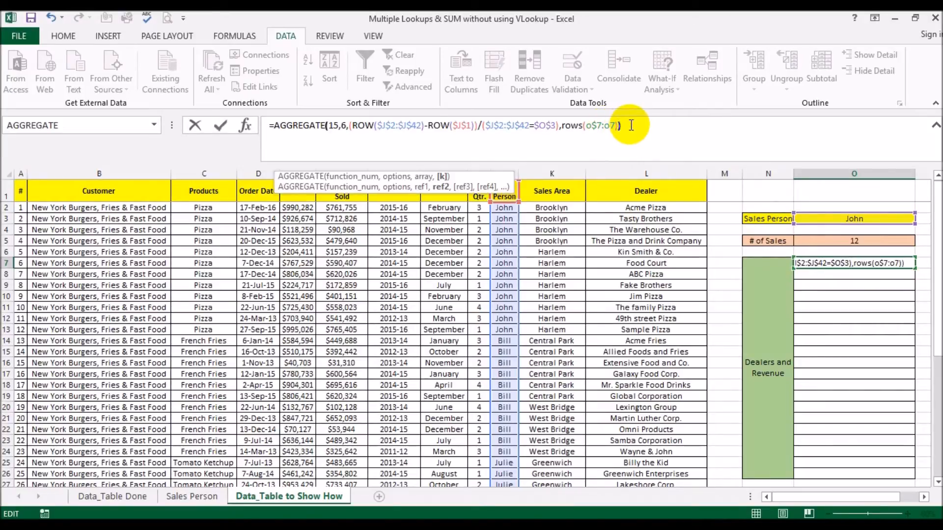
{"action": "key", "text": "Return"}
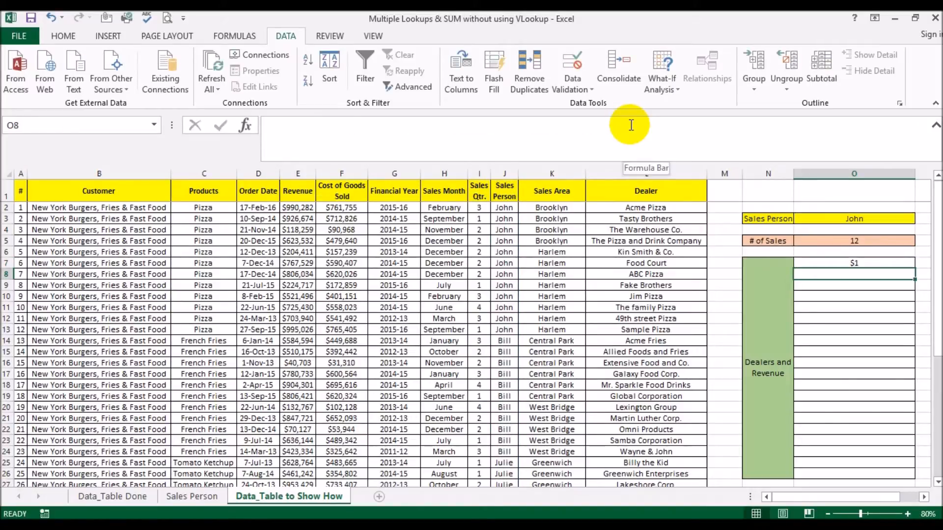
{"action": "key", "text": "Up"}
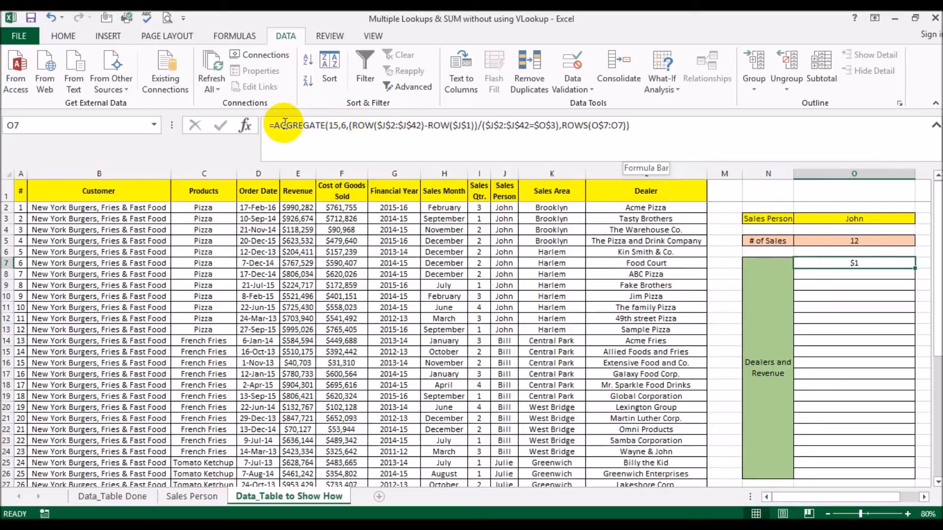
{"action": "left_click_drag", "start_coordinate": [269, 126], "coordinate": [681, 129]}
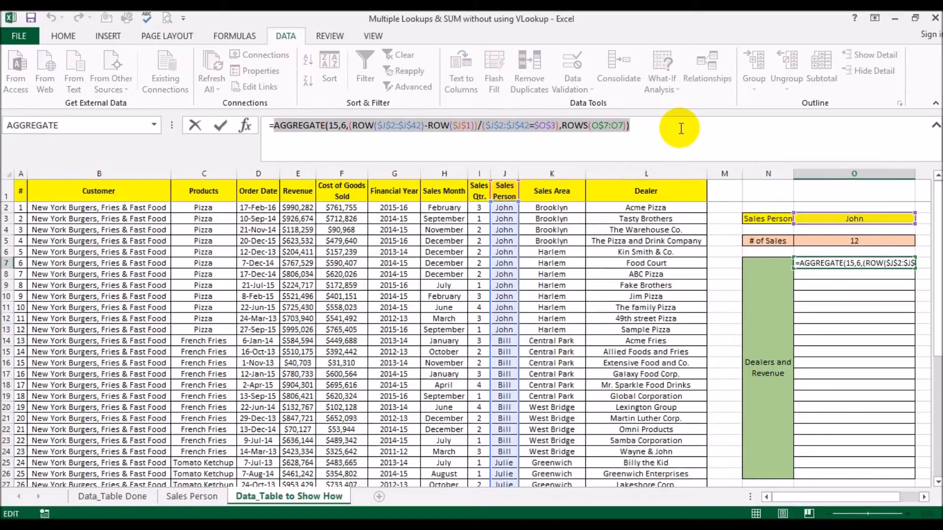
{"action": "key", "text": "F9"}
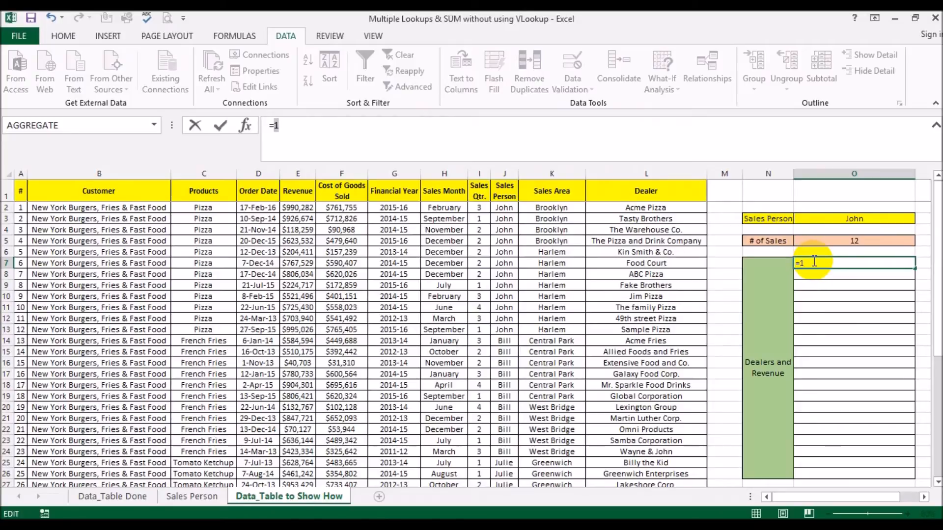
{"action": "key", "text": "ctrl+z"}
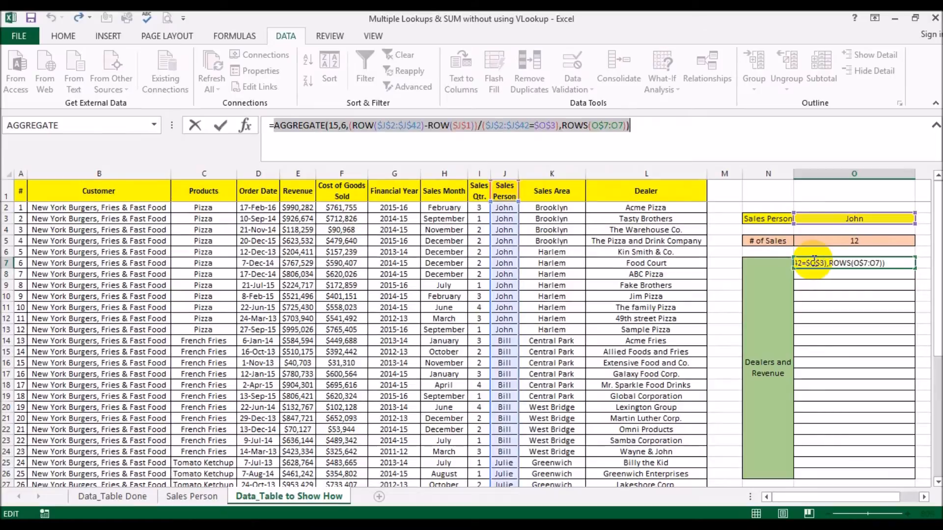
{"action": "key", "text": "Escape"}
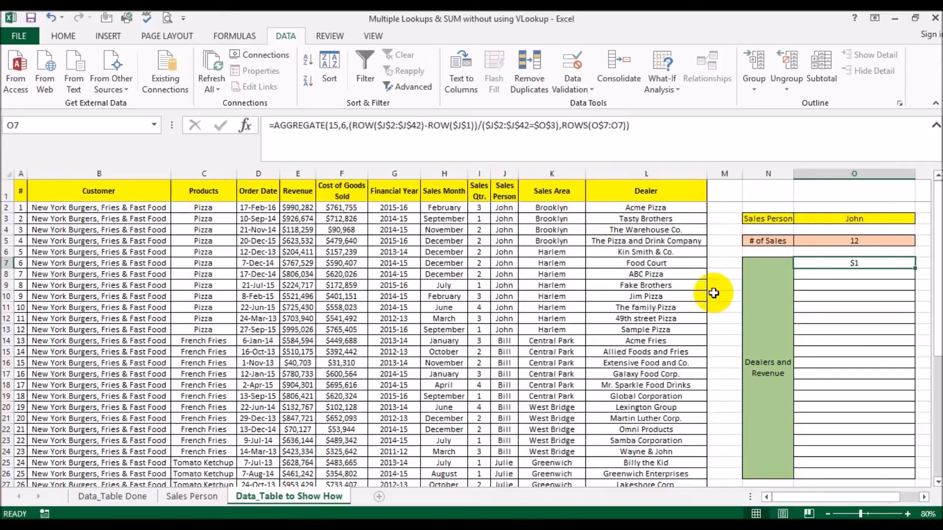
Step: Insert INDEX( in front of the AGGREGATE part of O7's formula
{"action": "left_click", "coordinate": [275, 122]}
{"action": "type", "text": "in"}
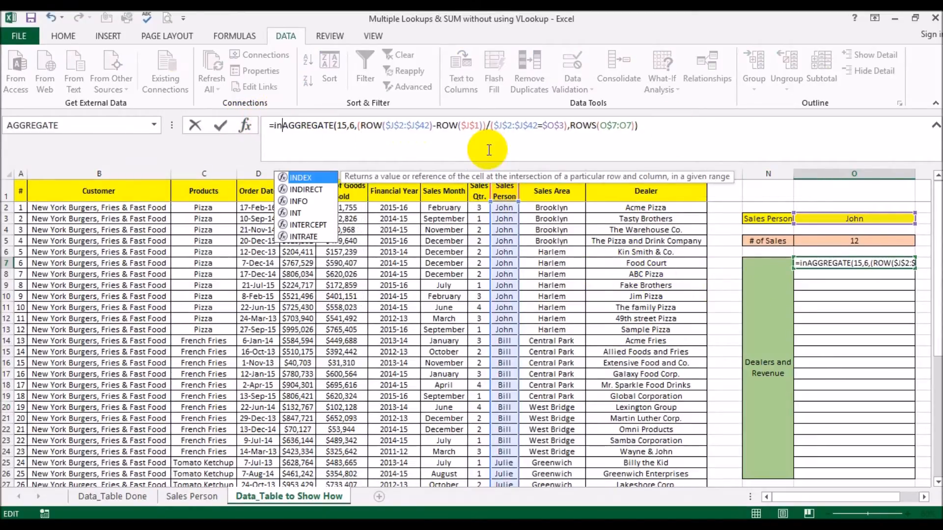
{"action": "type", "text": "de"}
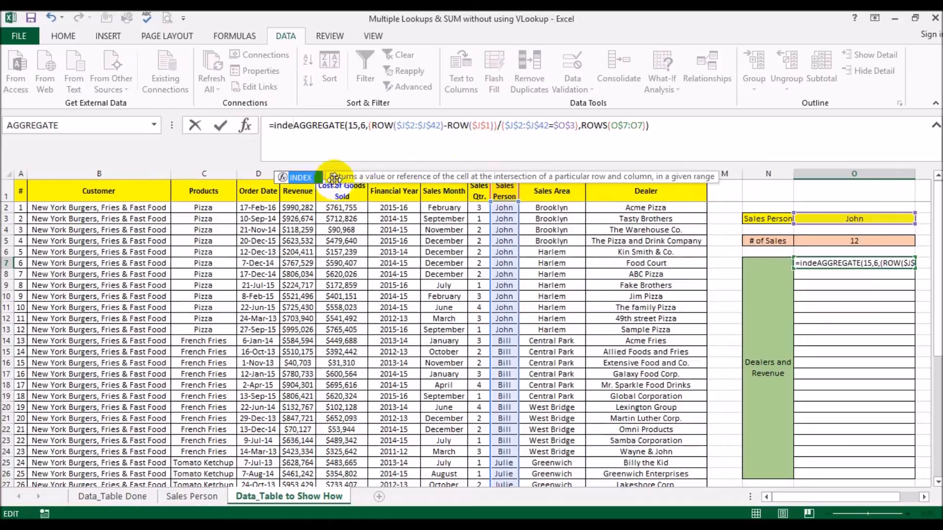
{"action": "double_click", "coordinate": [313, 179]}
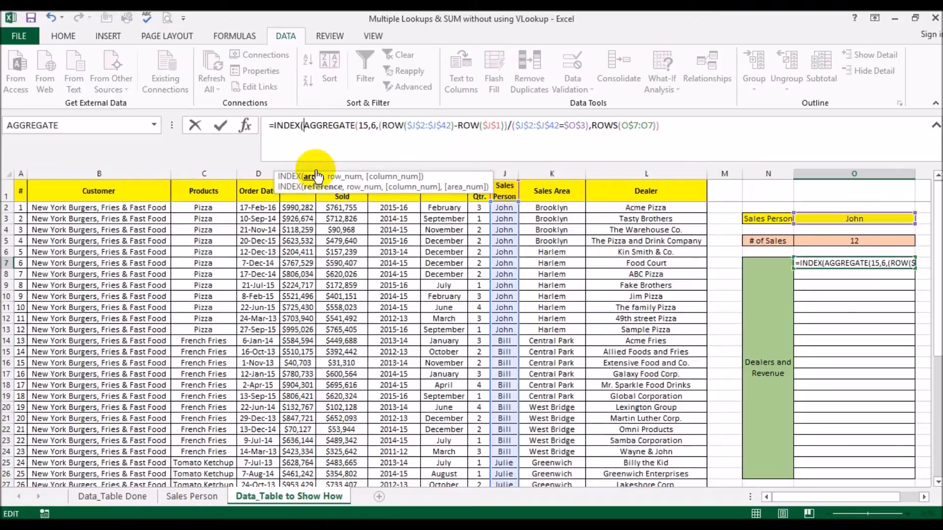
{"action": "left_click", "coordinate": [313, 179]}
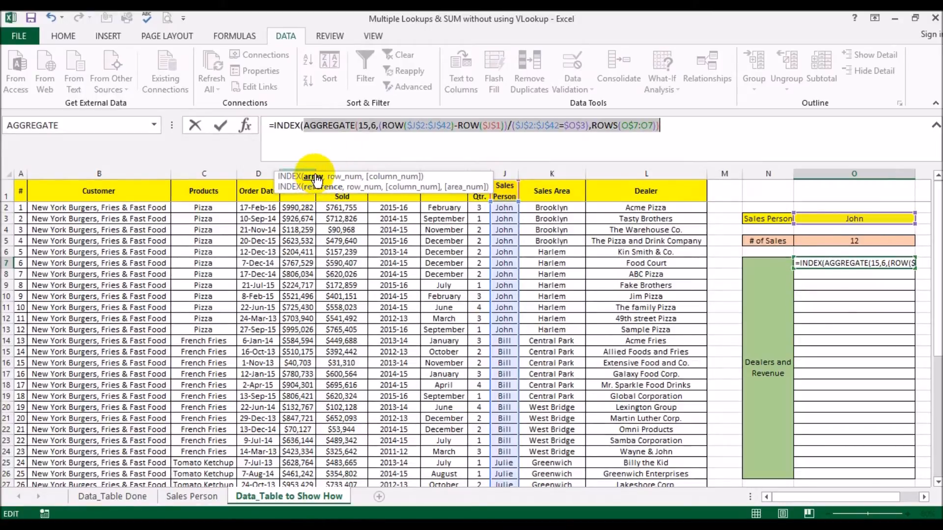
{"action": "left_click", "coordinate": [305, 127]}
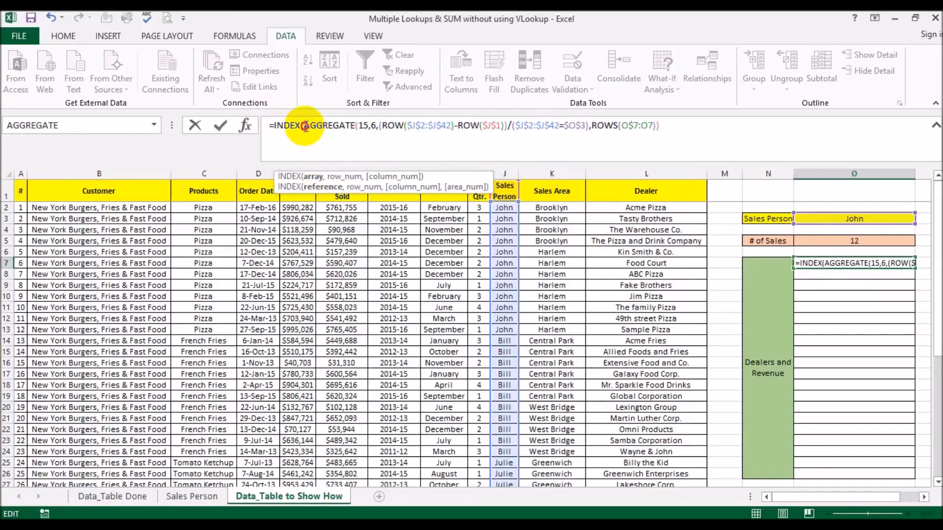
Step: Give INDEX the Dealer range L2:L42 and a 0 column argument, then enter the formula
{"action": "left_click", "coordinate": [656, 206]}
{"action": "key", "text": "ctrl+shift+Down"}
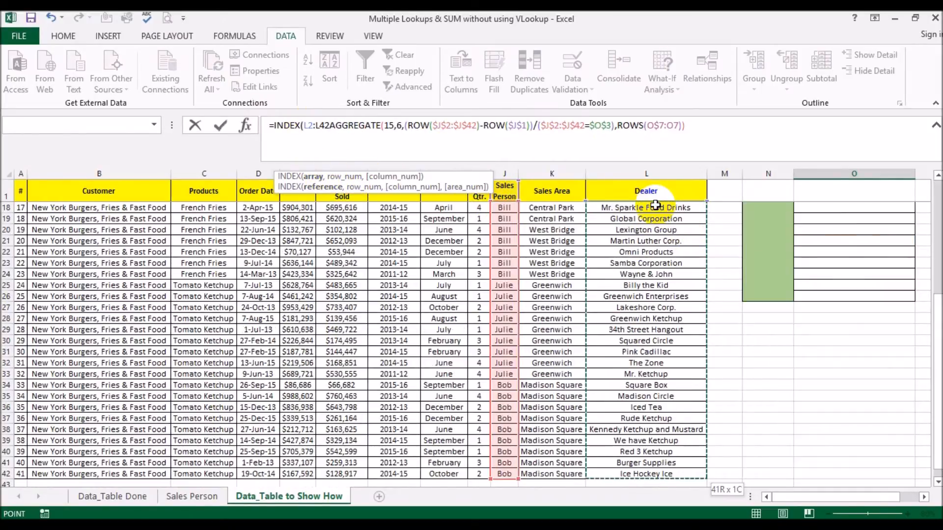
{"action": "type", "text": ","}
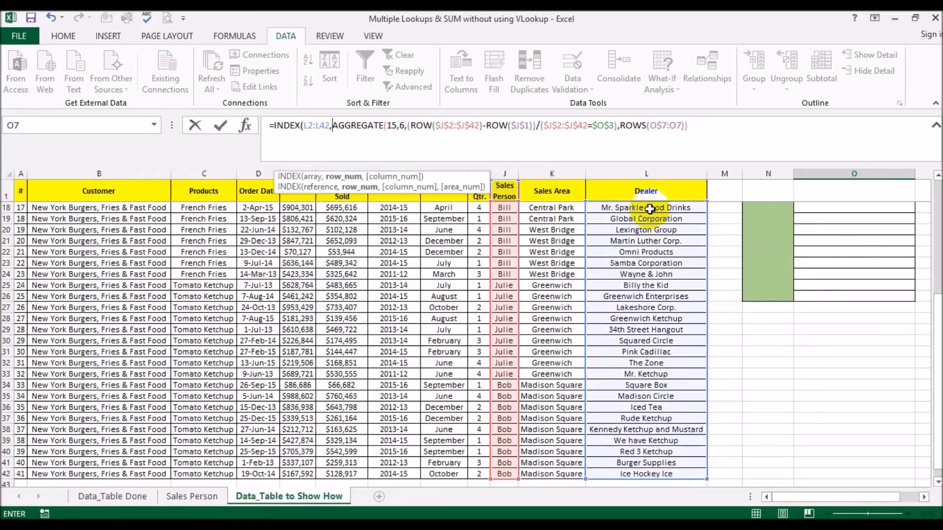
{"action": "left_click", "coordinate": [348, 178]}
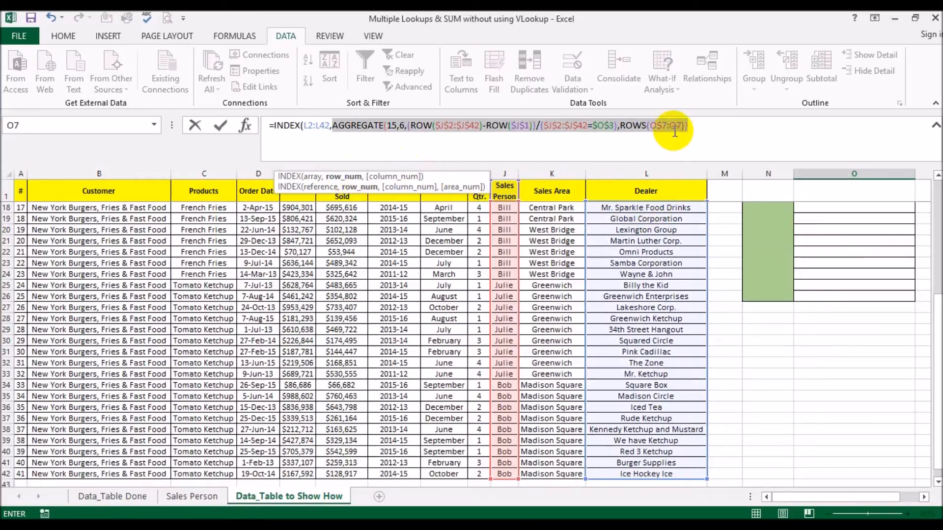
{"action": "left_click", "coordinate": [709, 126]}
{"action": "type", "text": ",0"}
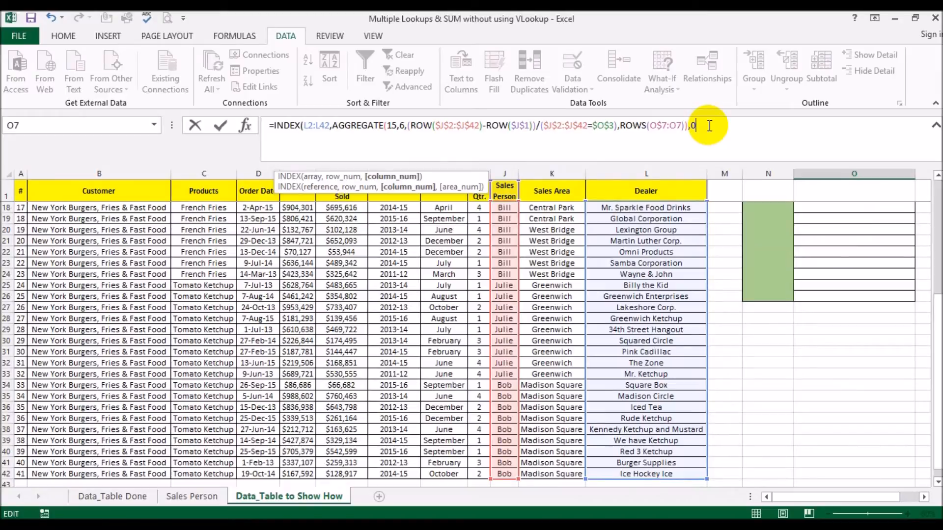
{"action": "type", "text": ")"}
{"action": "key", "text": "Return"}
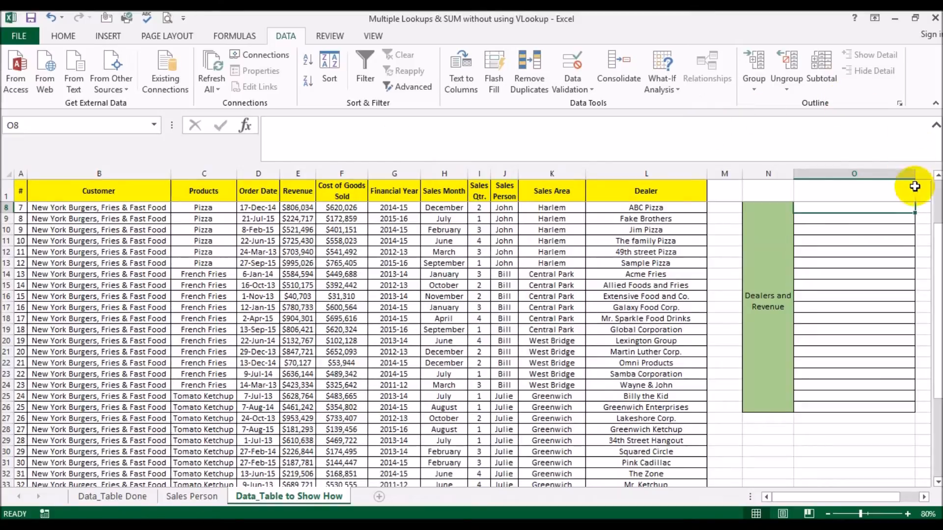
{"action": "scroll", "coordinate": [915, 186], "scroll_direction": "up", "scroll_amount": 2}
Step: Lock O7's dealer range as $L$2:$L$42 and re-enter the formula
{"action": "left_click", "coordinate": [879, 263]}
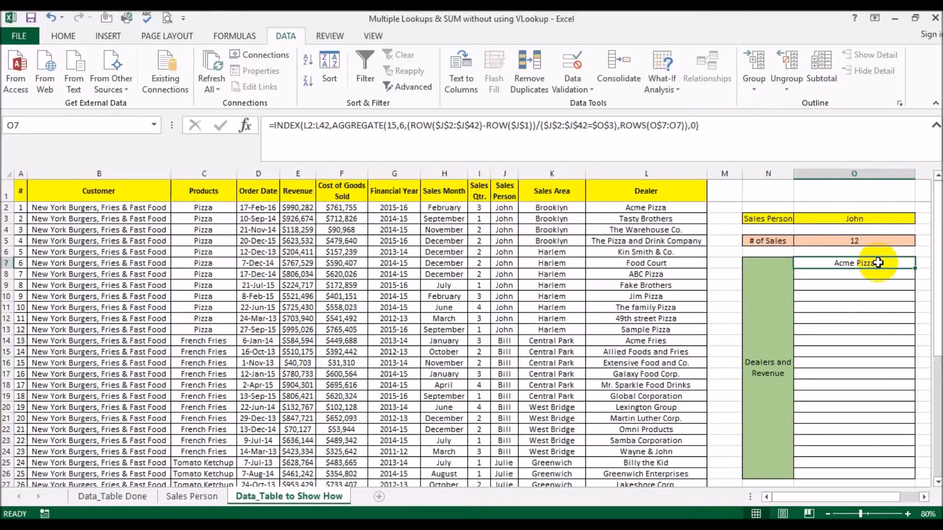
{"action": "left_click_drag", "start_coordinate": [304, 125], "coordinate": [328, 125]}
{"action": "key", "text": "Return"}
Step: Trial-fill O7's formula down to O26, compare with John's rows, then clear O8:O26
{"action": "left_click", "coordinate": [892, 262]}
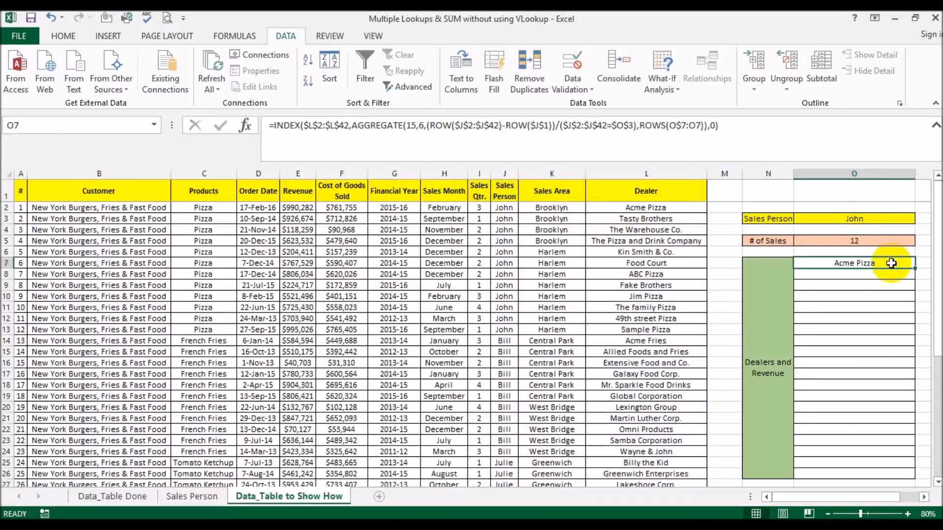
{"action": "left_click_drag", "start_coordinate": [915, 267], "coordinate": [908, 473]}
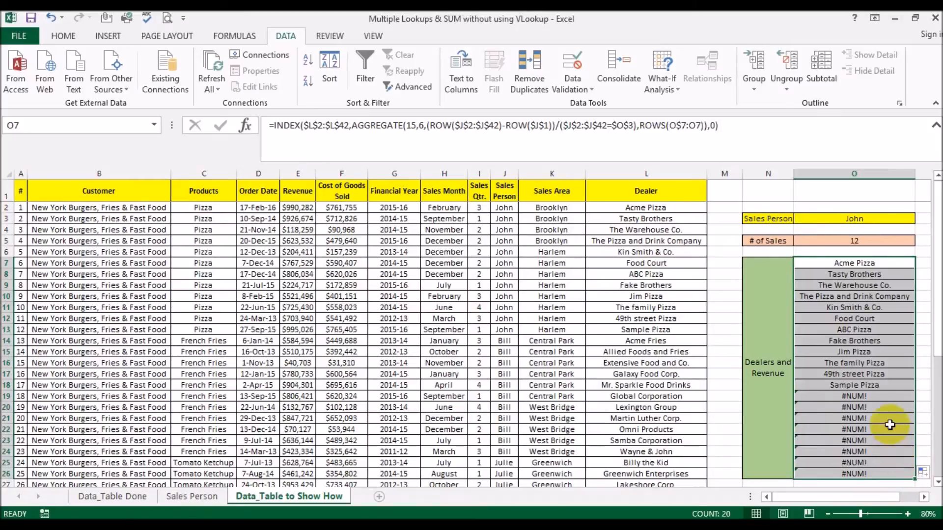
{"action": "left_click", "coordinate": [892, 399]}
{"action": "left_click_drag", "start_coordinate": [504, 328], "coordinate": [654, 208]}
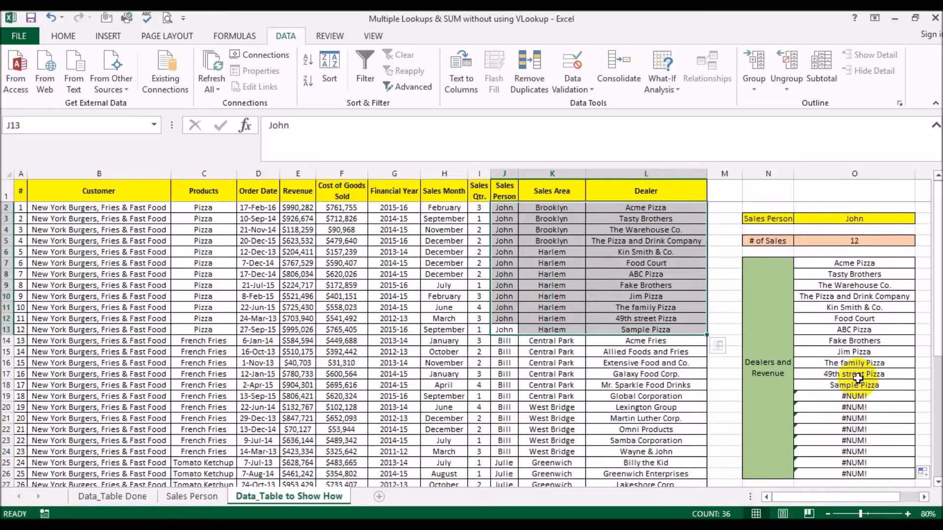
{"action": "left_click", "coordinate": [854, 364]}
{"action": "left_click_drag", "start_coordinate": [838, 274], "coordinate": [856, 474]}
{"action": "key", "text": "Delete"}
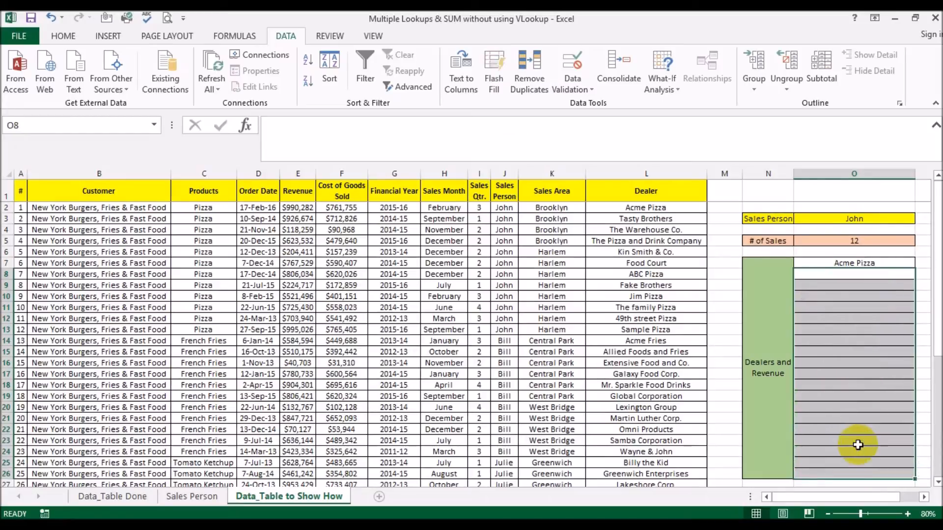
{"action": "left_click", "coordinate": [810, 261]}
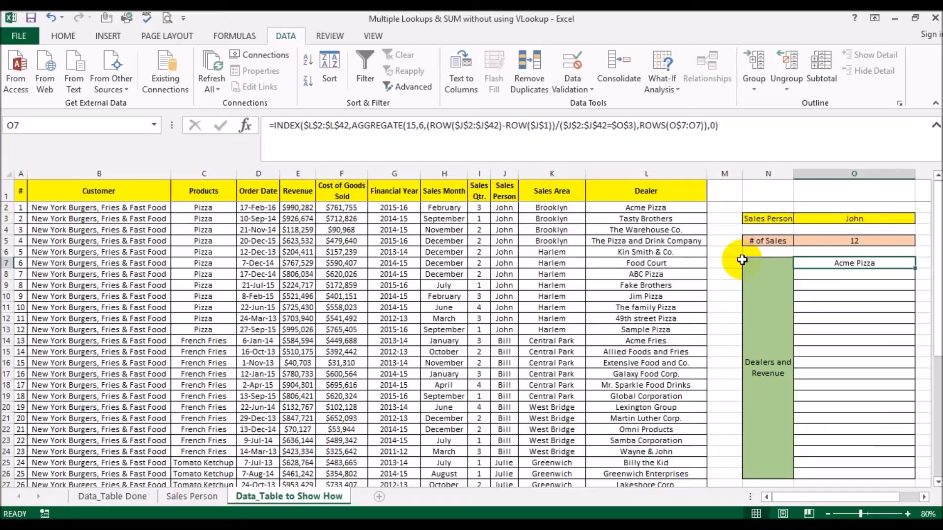
{"action": "key", "text": "Down"}
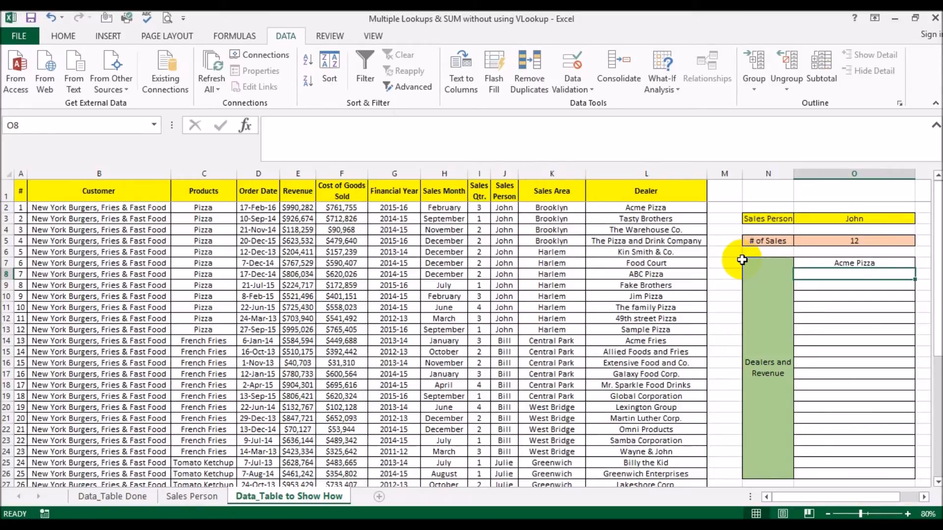
{"action": "key", "text": "Up"}
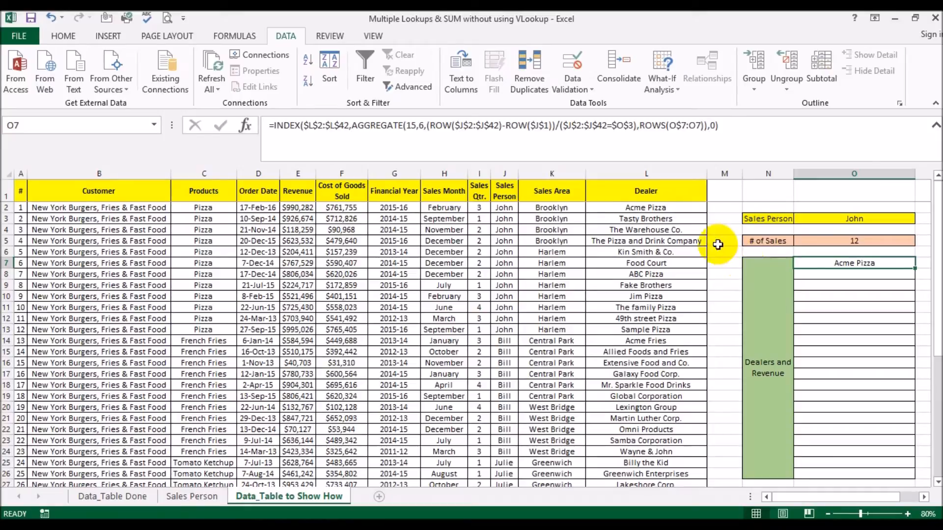
Step: Start O7's formula with an IF testing rows(O$7:O7)<= against a count
{"action": "left_click", "coordinate": [272, 126]}
{"action": "type", "text": "if("}
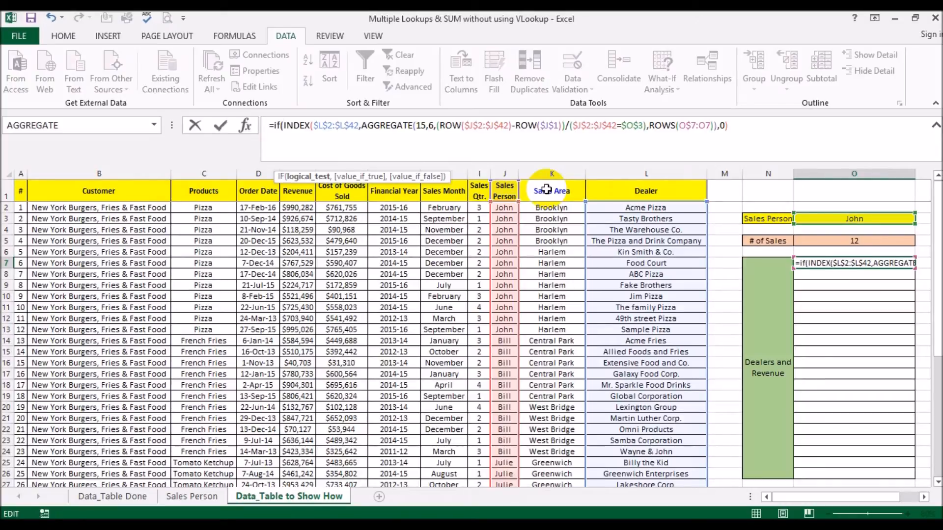
{"action": "type", "text": "row"}
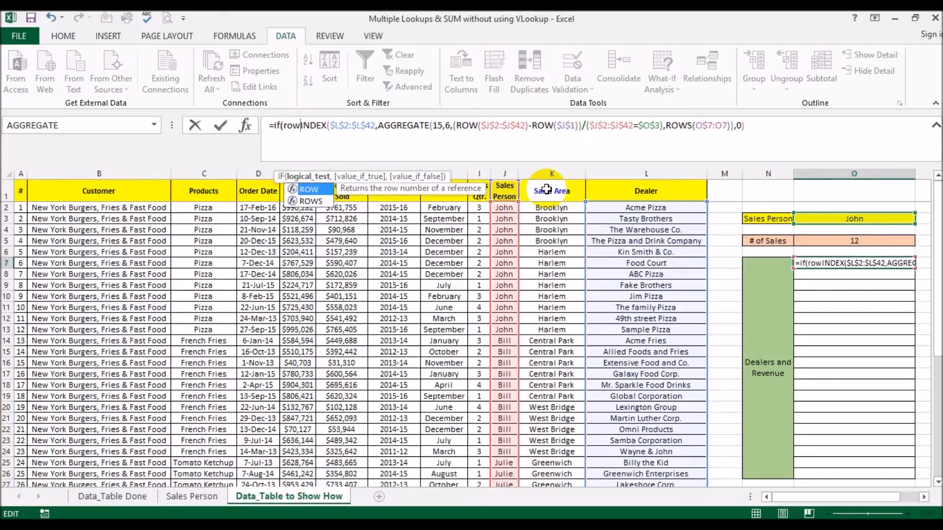
{"action": "type", "text": "s("}
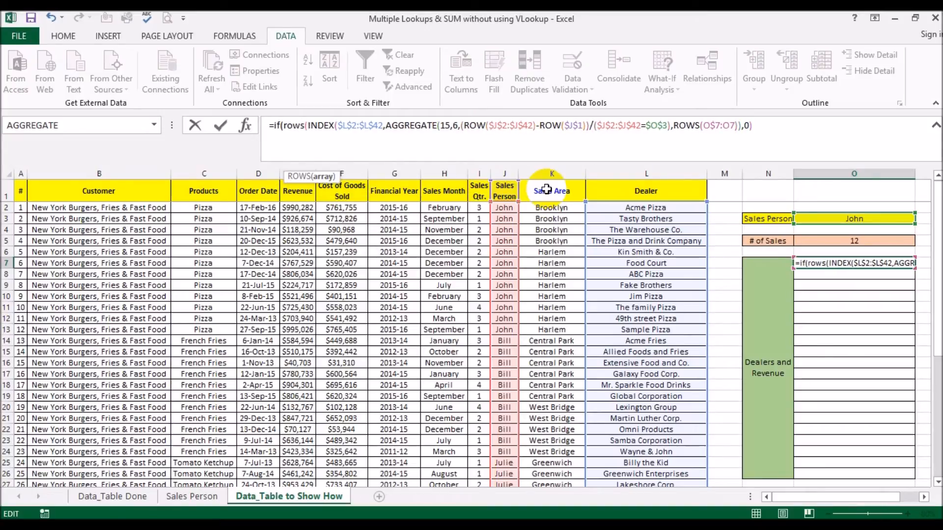
{"action": "type", "text": "O7"}
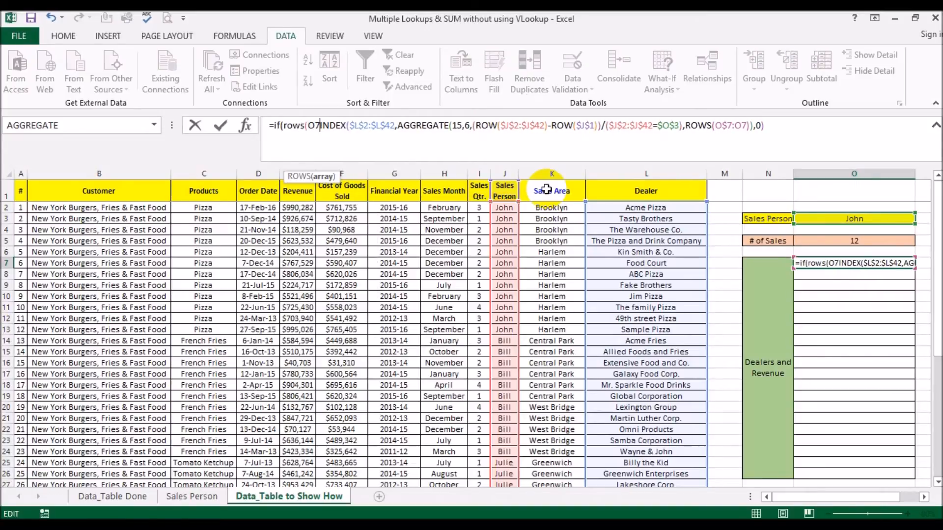
{"action": "type", "text": ":O7"}
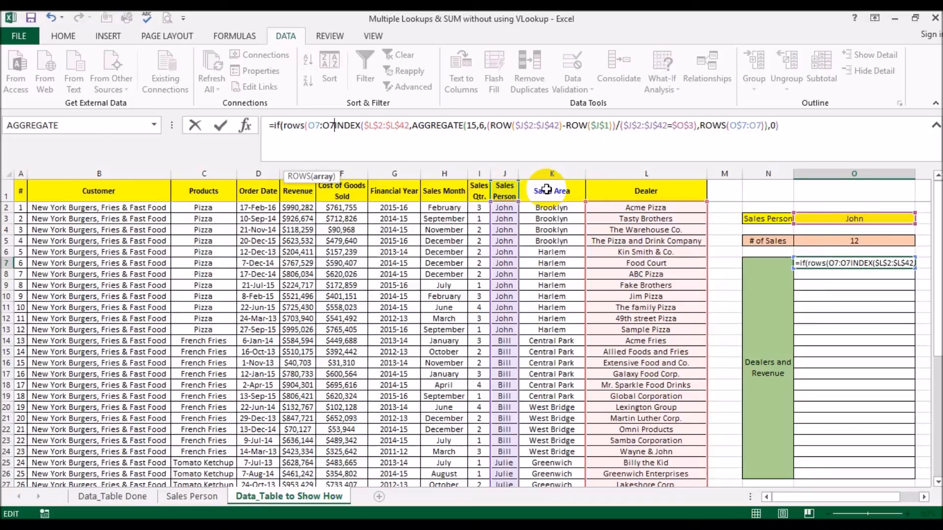
{"action": "type", "text": ")<="}
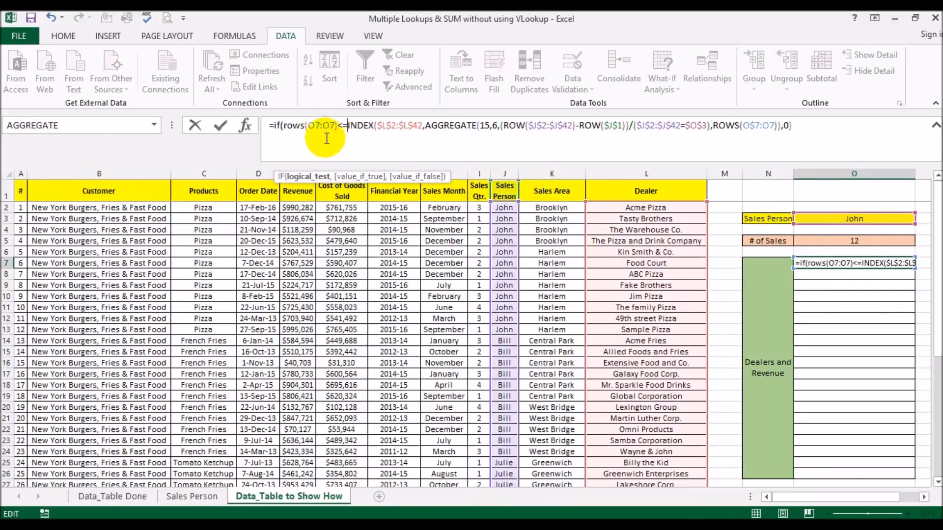
{"action": "left_click", "coordinate": [315, 126]}
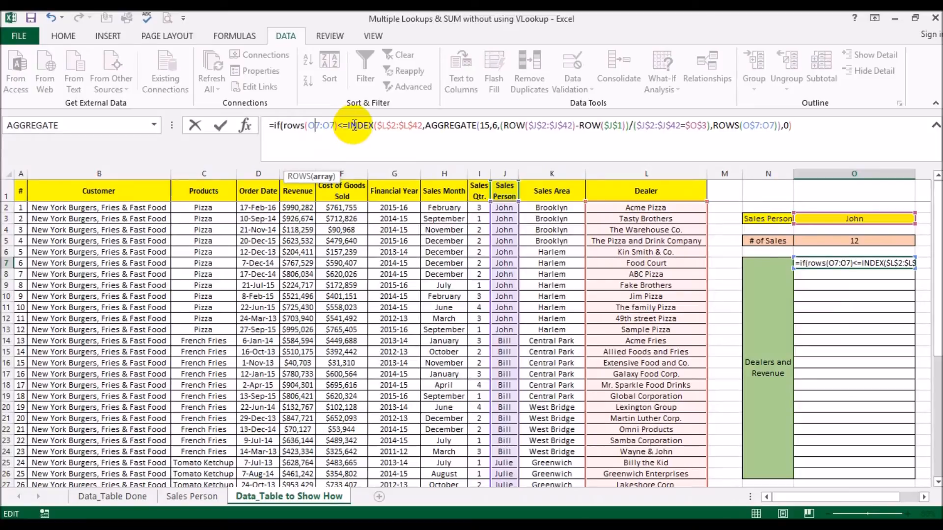
{"action": "type", "text": "$"}
Step: Compare the row count against the # of Sales cell, fixed as $O$5
{"action": "left_click", "coordinate": [352, 126]}
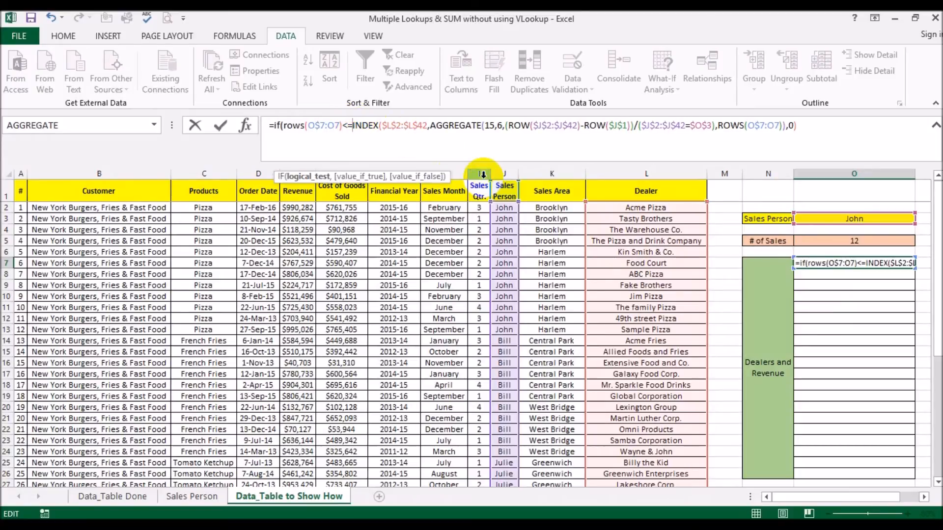
{"action": "left_click", "coordinate": [839, 241]}
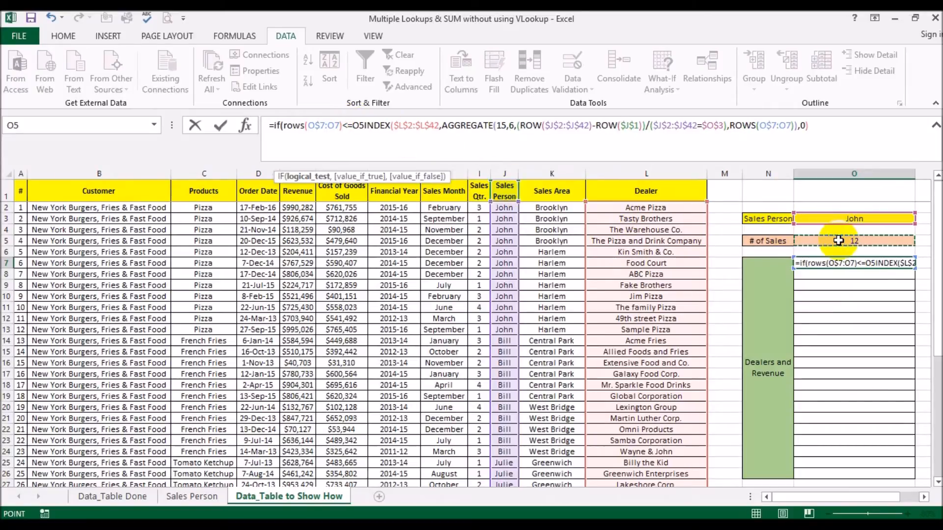
{"action": "type", "text": ","}
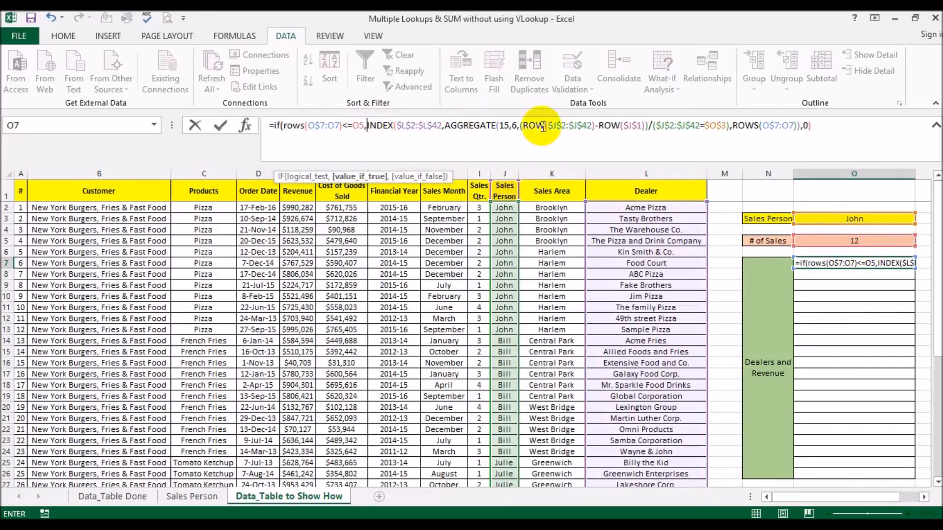
{"action": "left_click", "coordinate": [359, 125]}
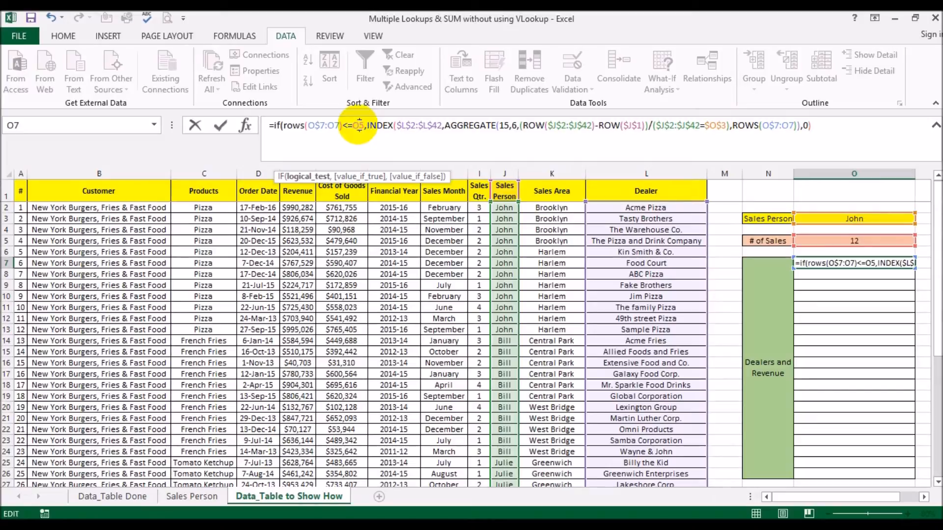
{"action": "key", "text": "F4"}
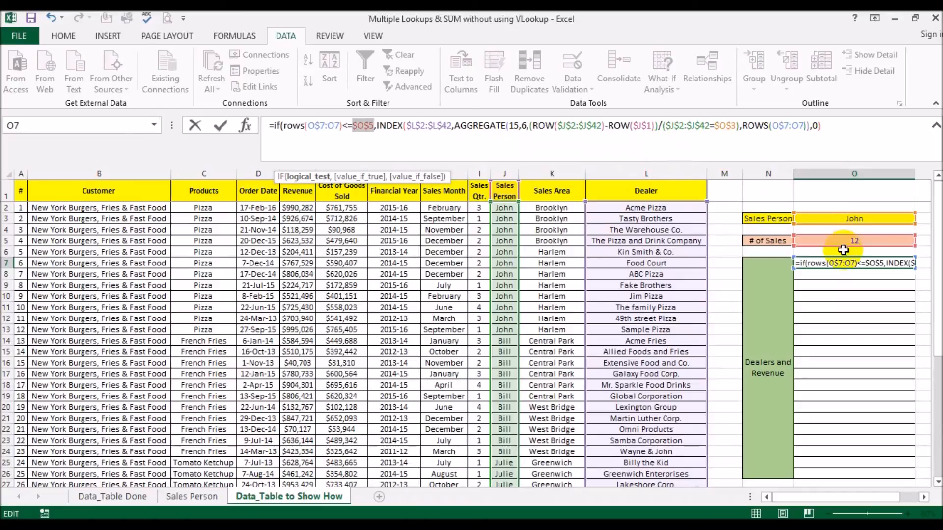
Step: Append a nested if(rows(o$7:o7)=$O$5+1 test to the end of O7's formula
{"action": "left_click", "coordinate": [856, 131]}
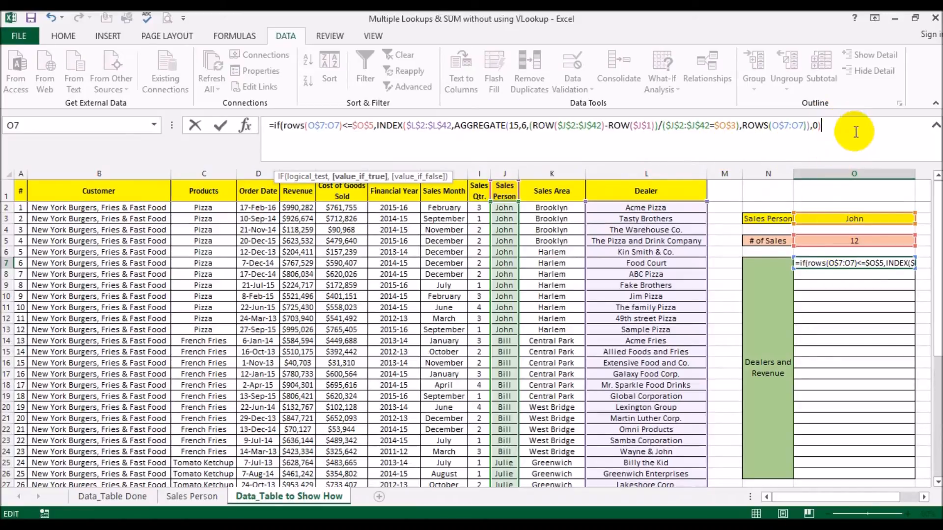
{"action": "type", "text": ","}
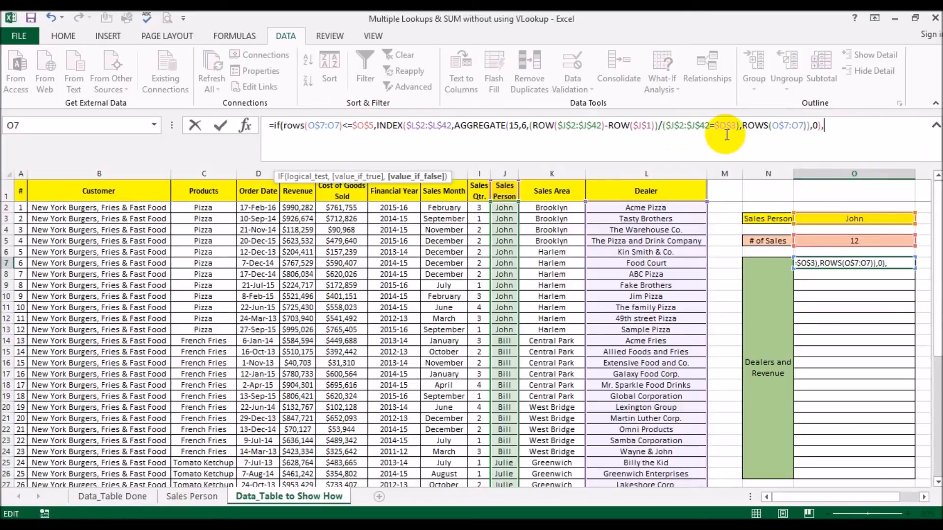
{"action": "type", "text": "if("}
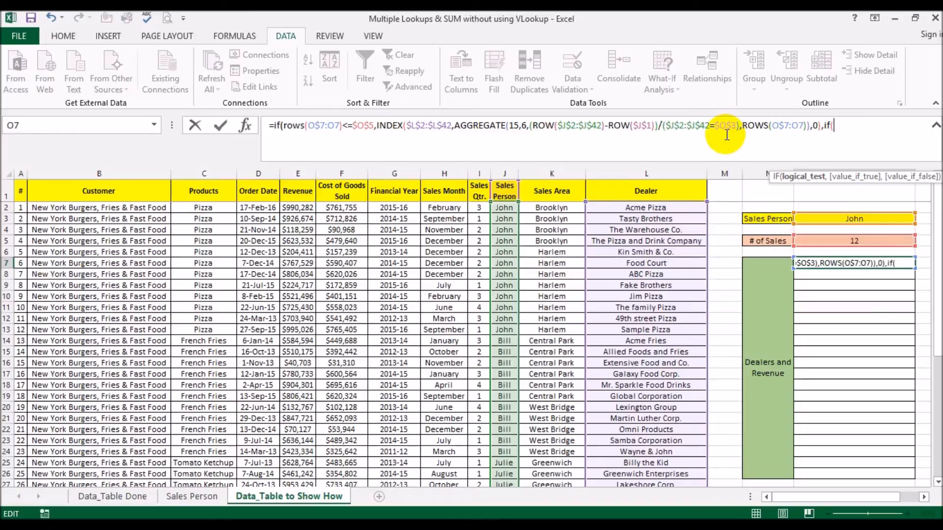
{"action": "type", "text": "rows("}
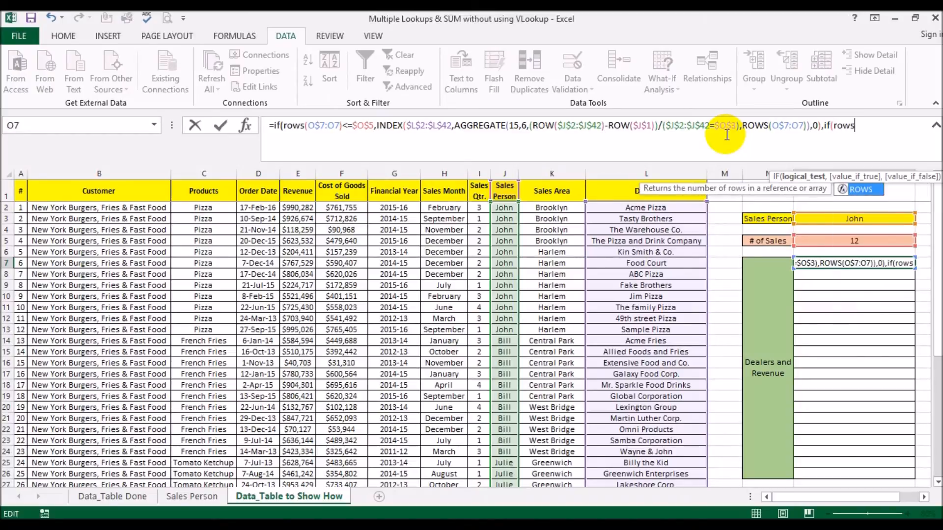
{"action": "type", "text": "o"}
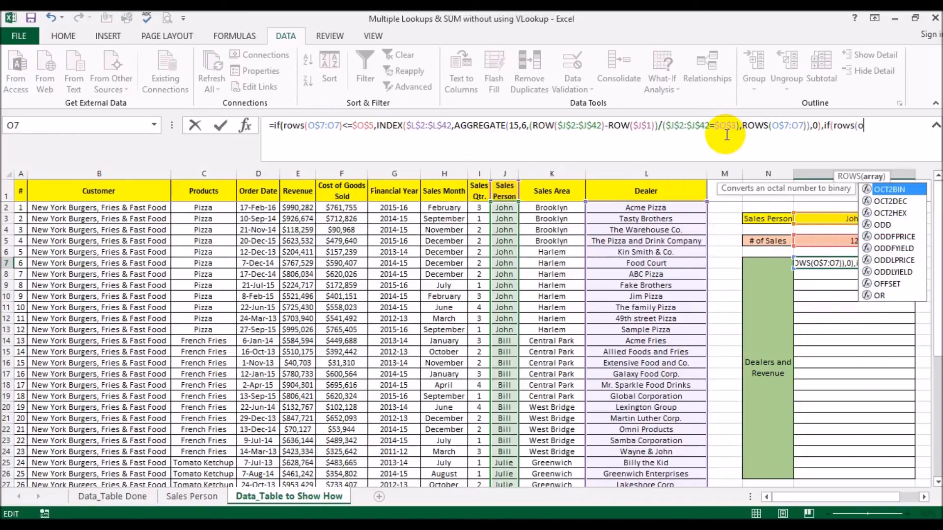
{"action": "type", "text": "7:o7"}
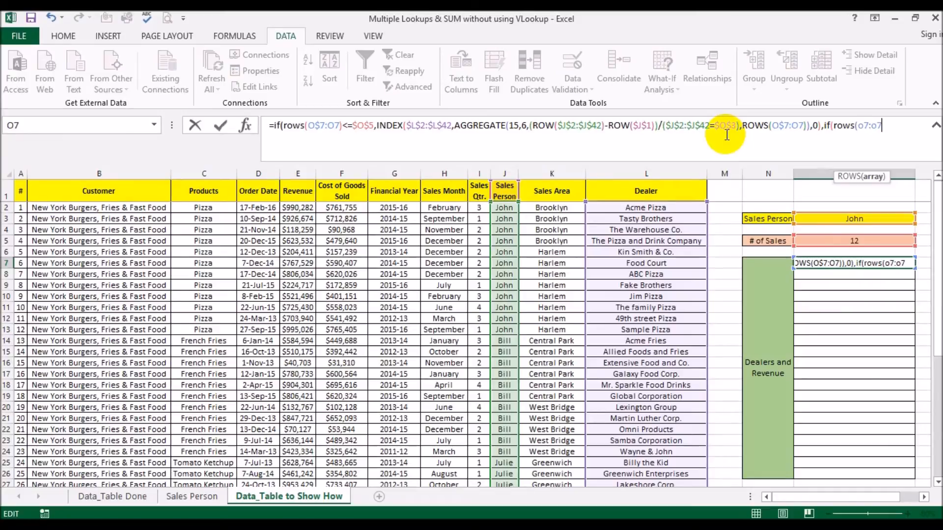
{"action": "type", "text": ")"}
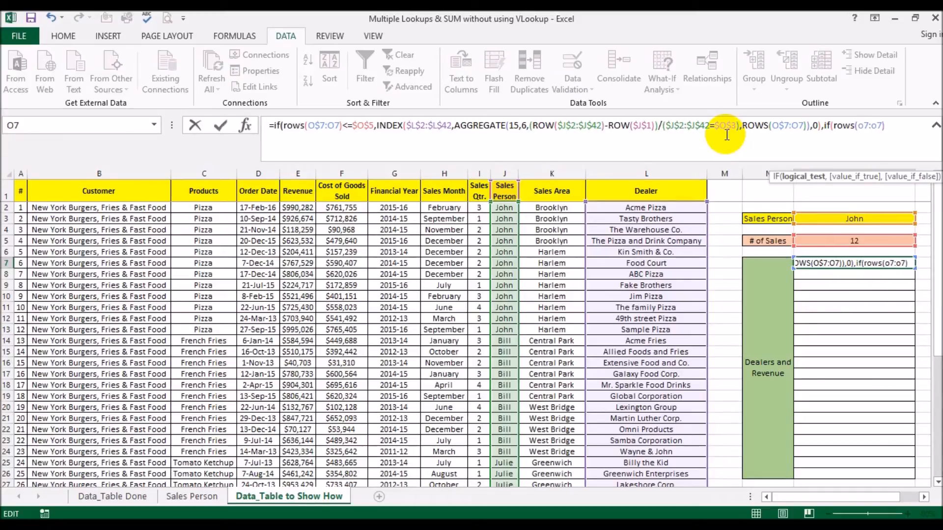
{"action": "type", "text": "="}
{"action": "left_click", "coordinate": [836, 241]}
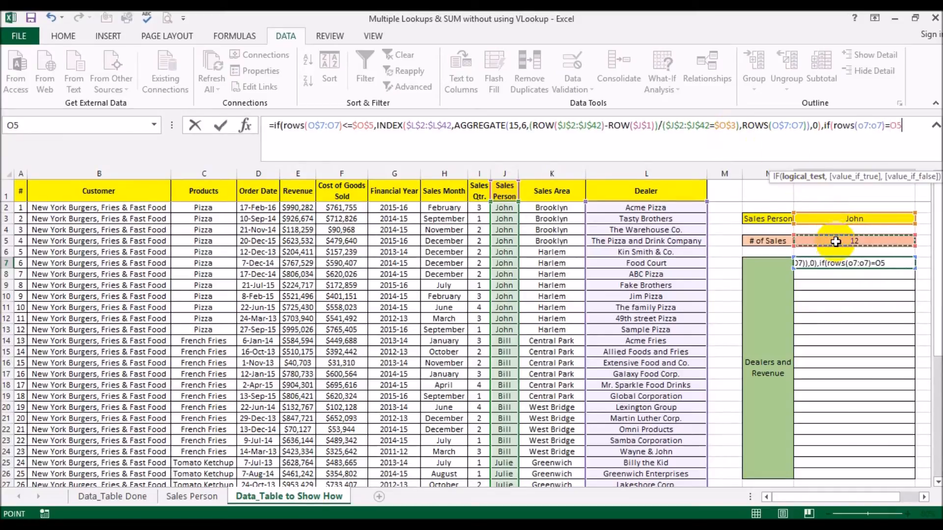
{"action": "type", "text": "+1"}
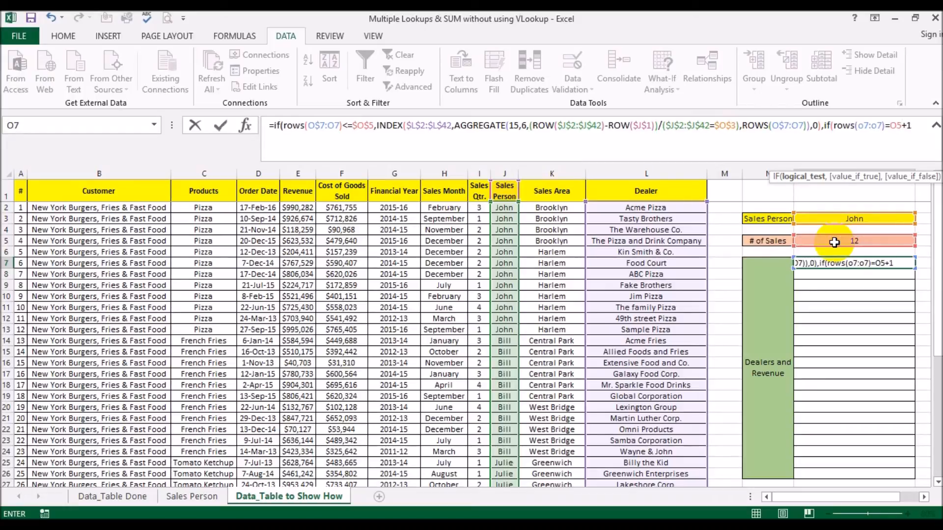
{"action": "left_click", "coordinate": [861, 127]}
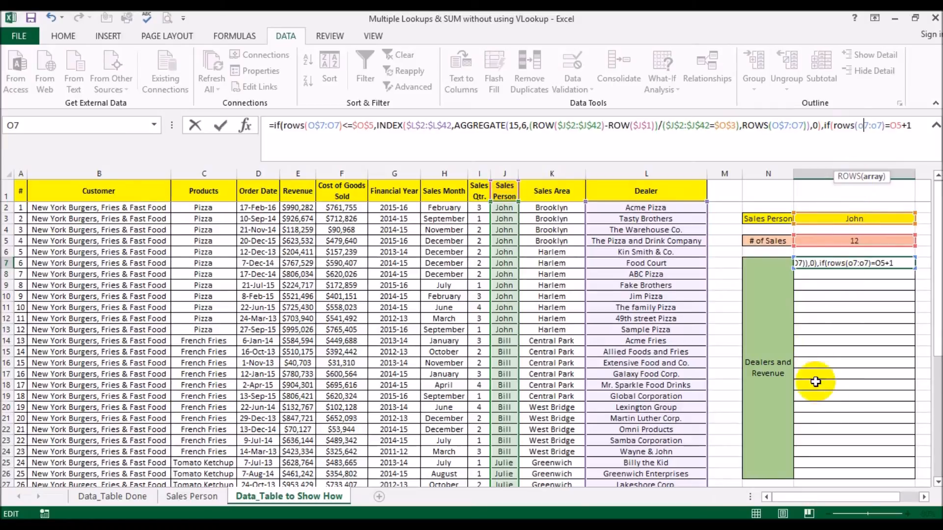
{"action": "left_click", "coordinate": [863, 126]}
{"action": "type", "text": "$"}
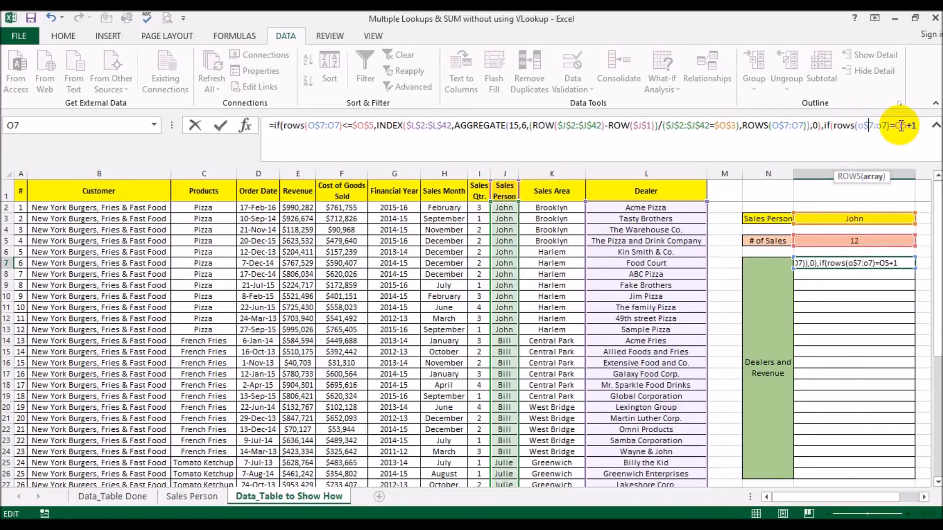
{"action": "left_click", "coordinate": [899, 126]}
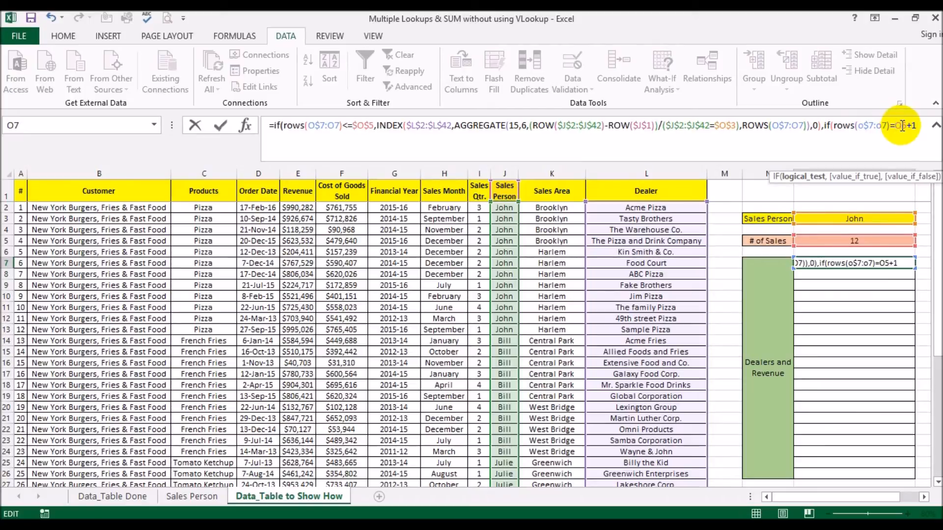
{"action": "key", "text": "F4"}
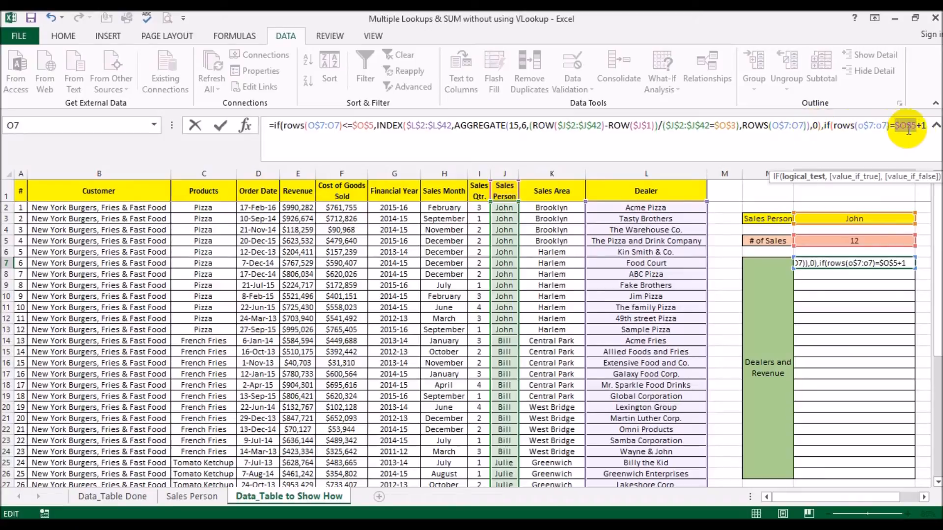
{"action": "left_click", "coordinate": [926, 128]}
Step: Add a SUMIFS to O7's formula with revenue range E2:E42 as the sum range
{"action": "type", "text": ",sumifs"}
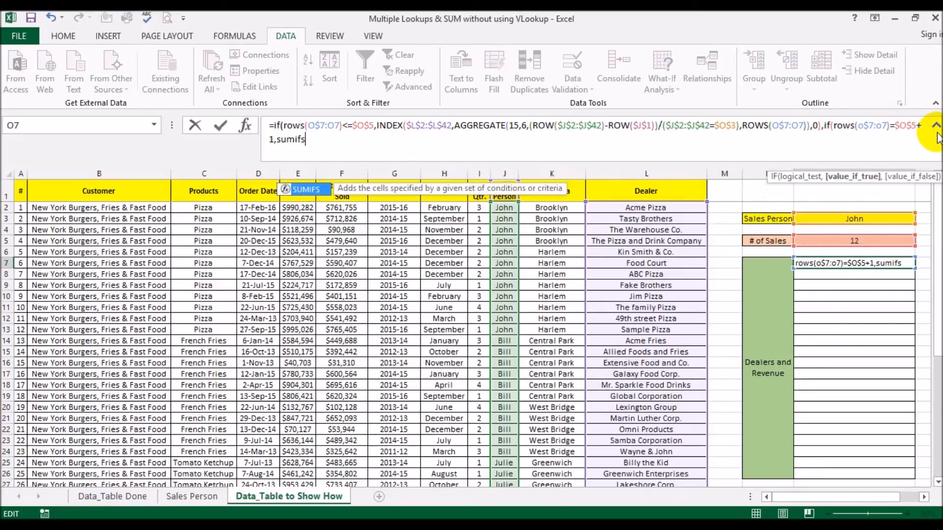
{"action": "type", "text": "("}
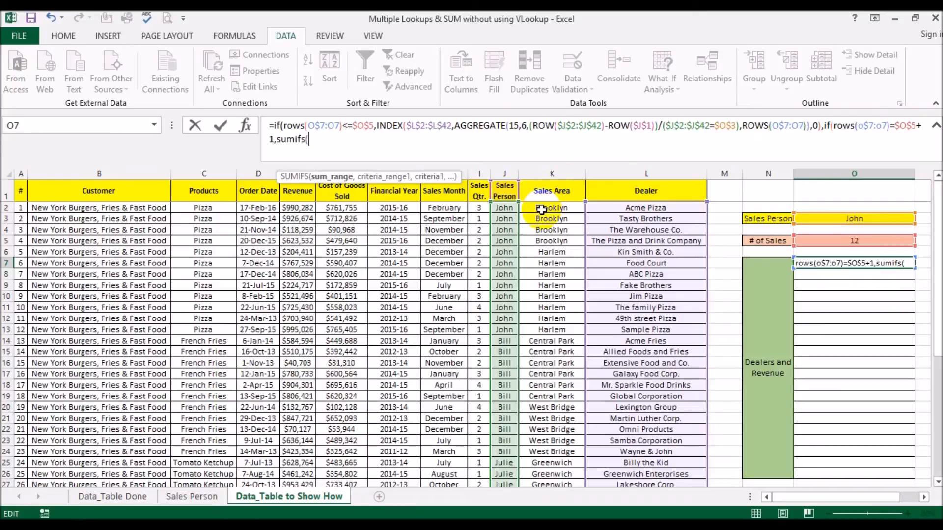
{"action": "left_click", "coordinate": [293, 208]}
{"action": "key", "text": "ctrl+shift+Down"}
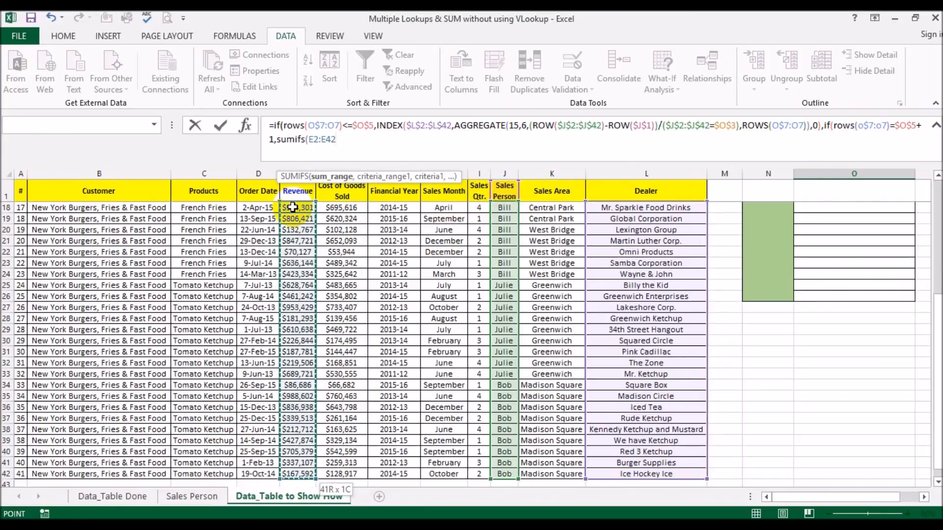
{"action": "type", "text": ","}
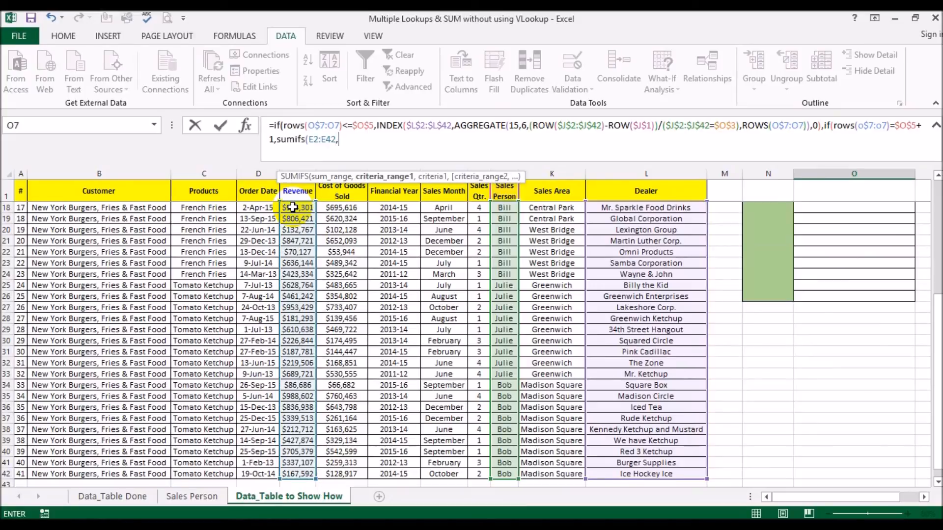
{"action": "scroll", "coordinate": [568, 242], "scroll_direction": "up", "scroll_amount": 5}
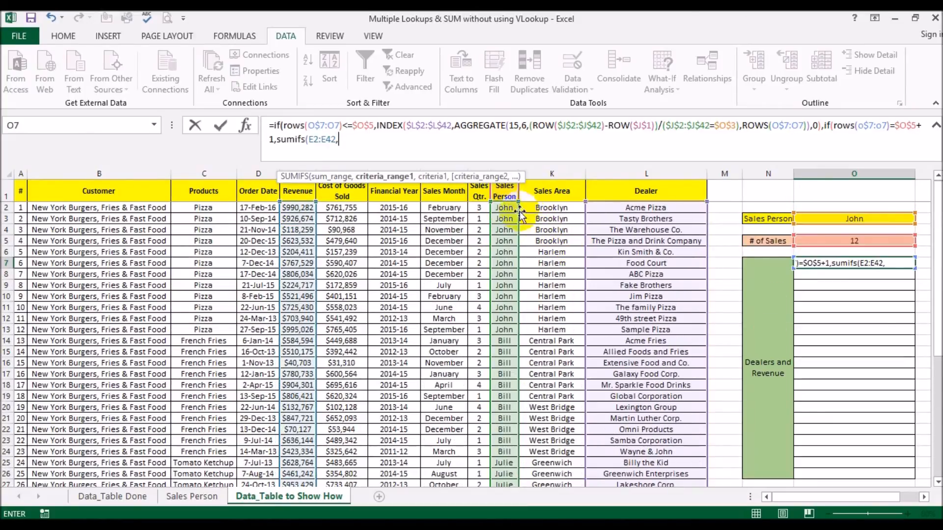
Step: Give SUMIFS the Sales Person range J2:J42 with criteria O3, close brackets and enter it
{"action": "left_click", "coordinate": [501, 208]}
{"action": "key", "text": "ctrl+shift+Down"}
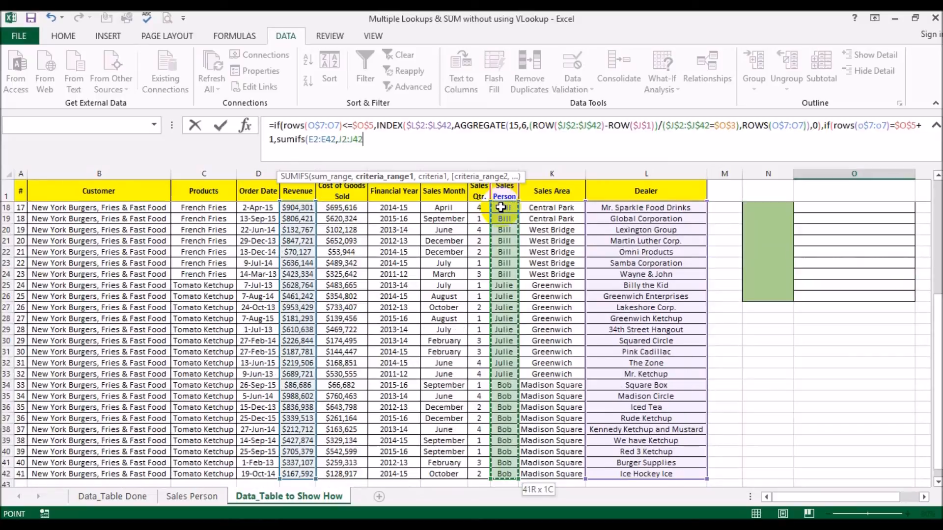
{"action": "type", "text": ","}
{"action": "scroll", "coordinate": [577, 276], "scroll_direction": "up", "scroll_amount": 5}
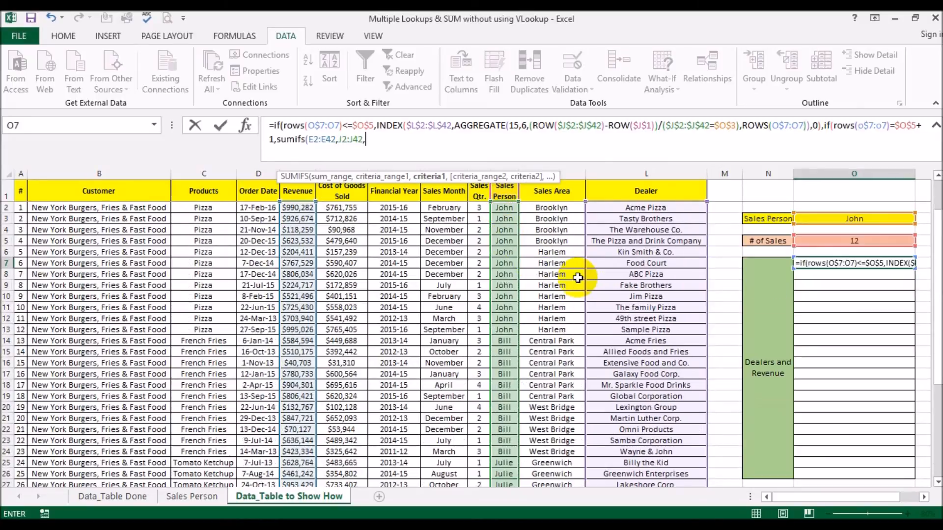
{"action": "left_click", "coordinate": [826, 220]}
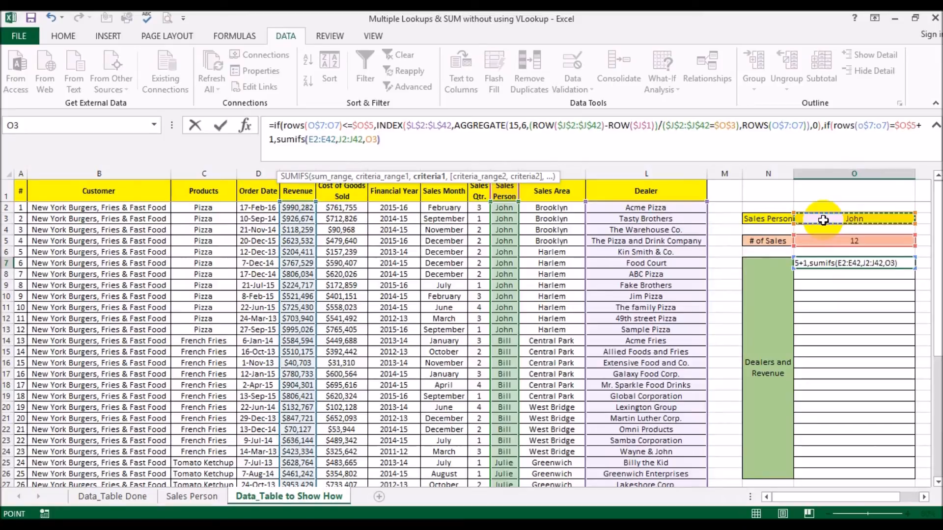
{"action": "type", "text": ")"}
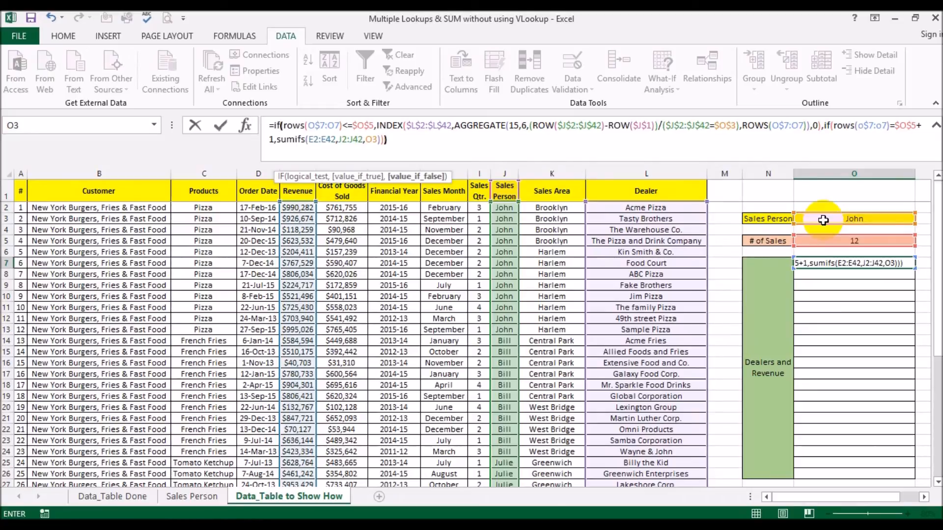
{"action": "key", "text": "Return"}
{"action": "key", "text": "Up"}
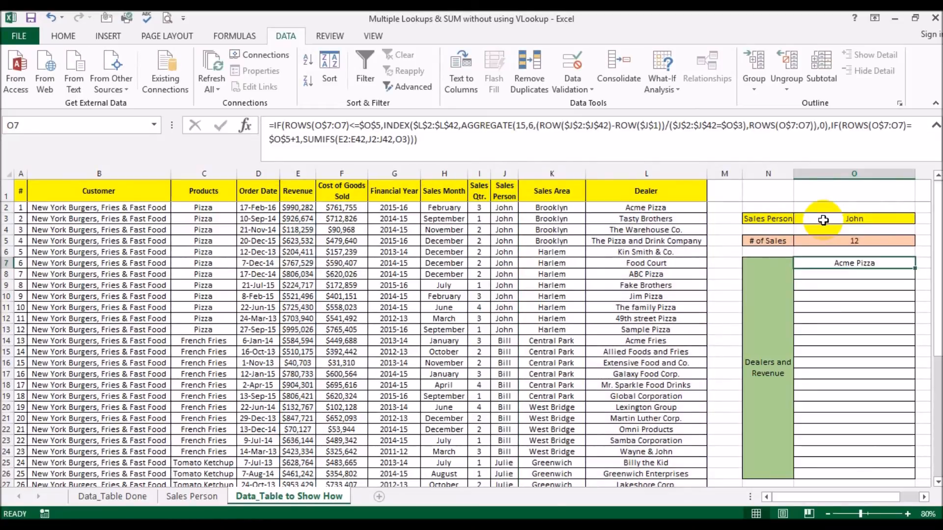
Step: Make the SUMIFS references absolute as $E$2:$E$42, $J$2:$J$42 and $O$3, then enter O7
{"action": "left_click_drag", "start_coordinate": [338, 140], "coordinate": [392, 140]}
{"action": "key", "text": "F4"}
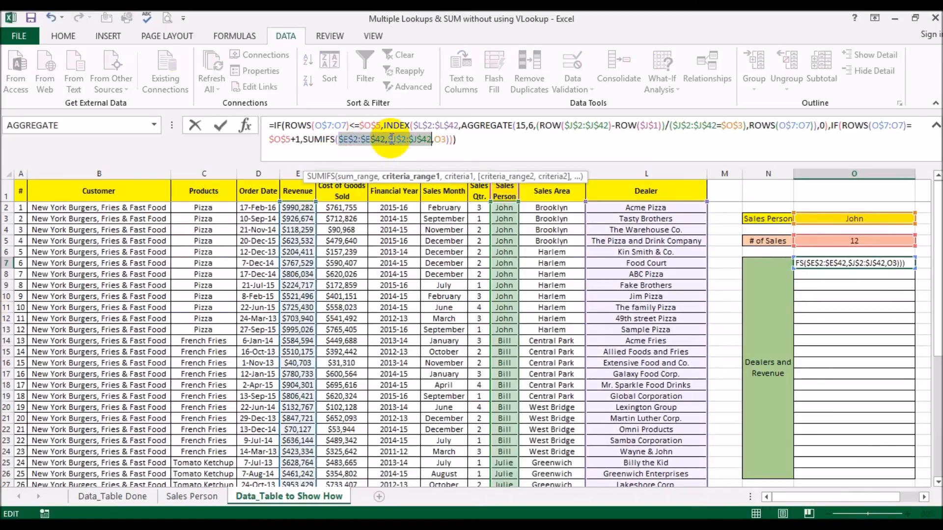
{"action": "double_click", "coordinate": [439, 140]}
{"action": "key", "text": "F4"}
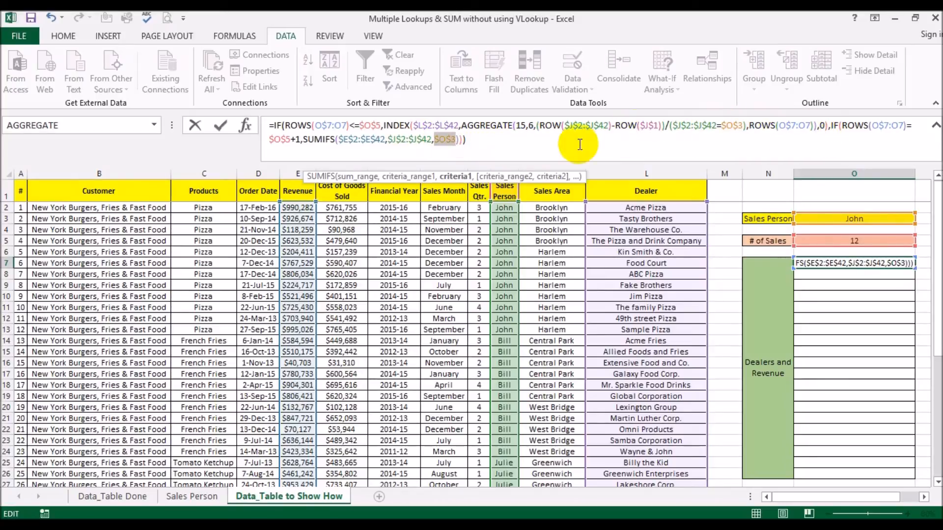
{"action": "left_click", "coordinate": [540, 146]}
{"action": "key", "text": "Return"}
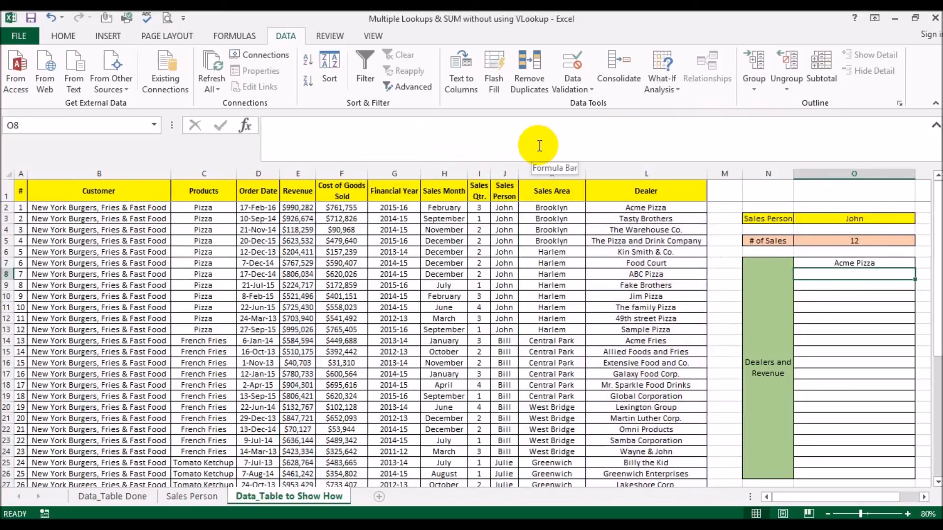
Step: Trial-fill O7 down to O26, inspect the results, then clear O8:O26
{"action": "left_click", "coordinate": [884, 264]}
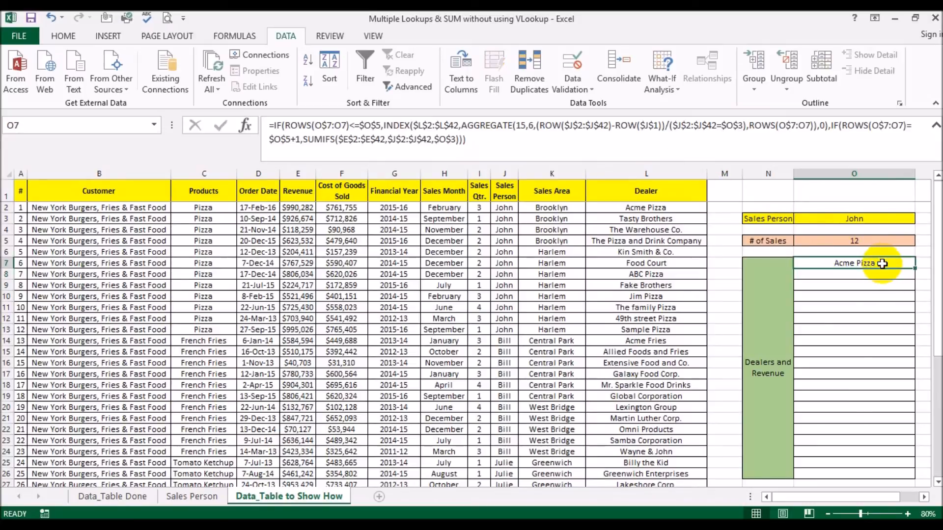
{"action": "left_click_drag", "start_coordinate": [913, 268], "coordinate": [897, 476]}
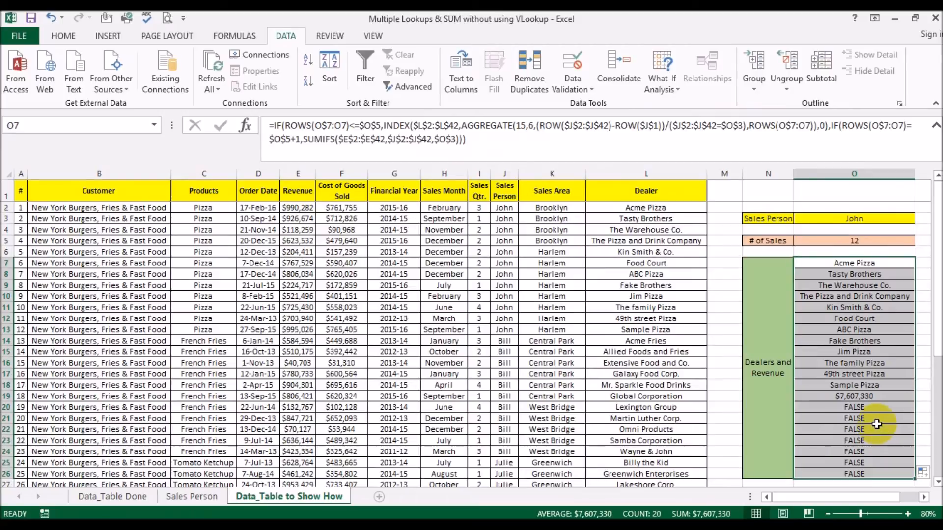
{"action": "left_click", "coordinate": [872, 408]}
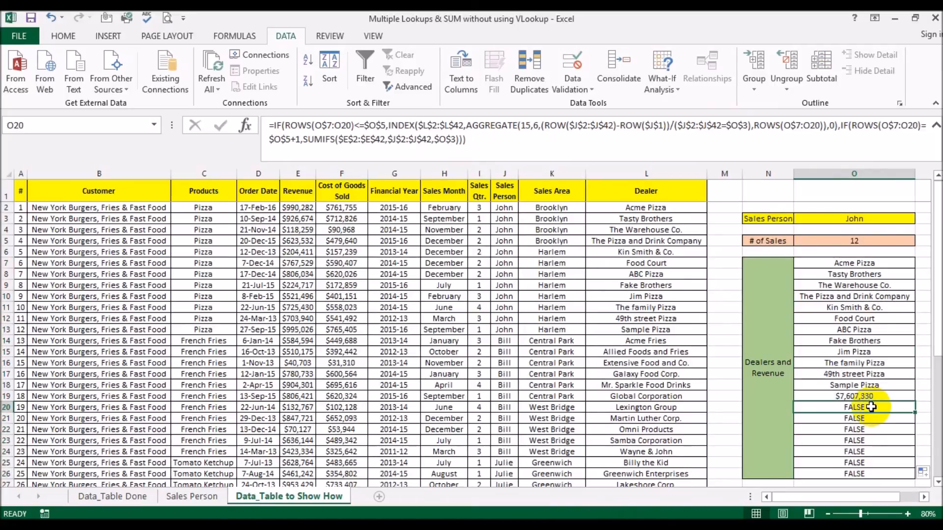
{"action": "left_click", "coordinate": [874, 419]}
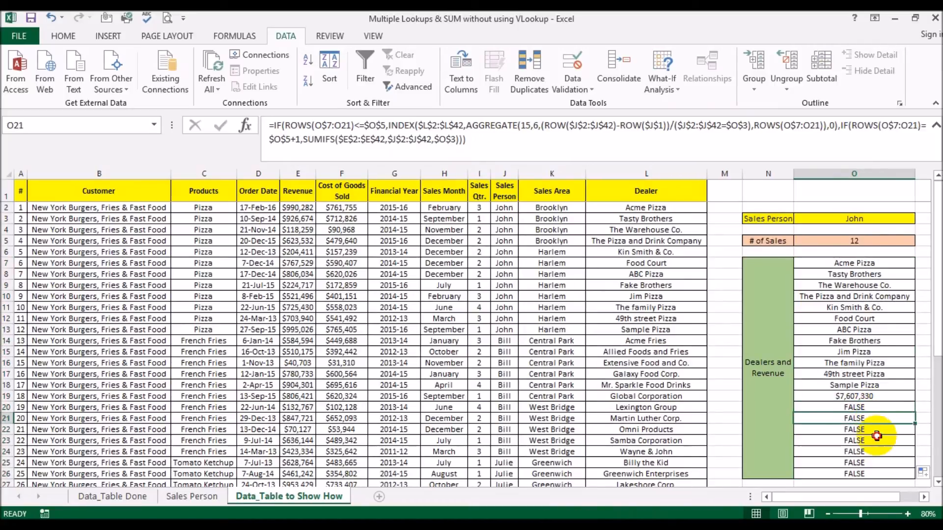
{"action": "left_click", "coordinate": [877, 441]}
{"action": "mouse_move", "coordinate": [877, 274]}
{"action": "left_mouse_down"}
{"action": "mouse_move", "coordinate": [867, 274]}
{"action": "mouse_move", "coordinate": [857, 473]}
{"action": "mouse_move", "coordinate": [870, 450]}
{"action": "left_mouse_up"}
{"action": "key", "text": "Delete"}
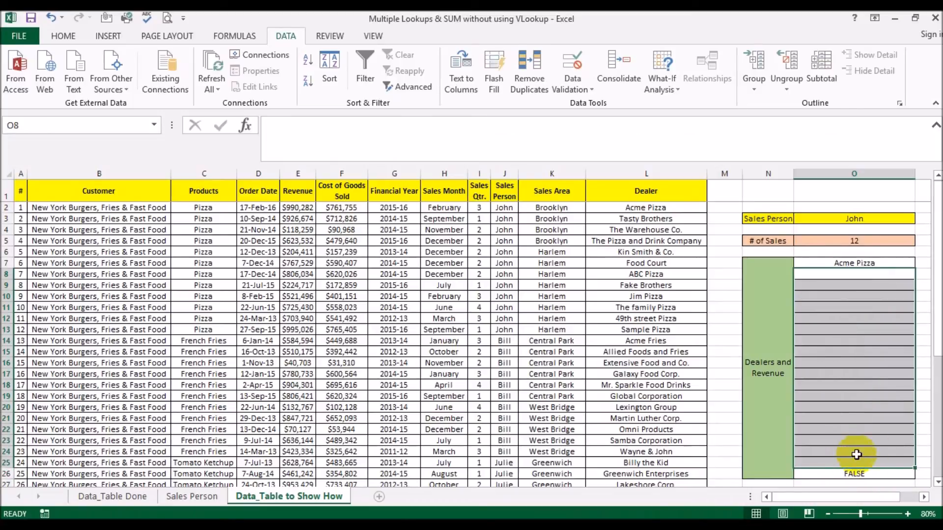
{"action": "left_click", "coordinate": [852, 474]}
{"action": "key", "text": "Delete"}
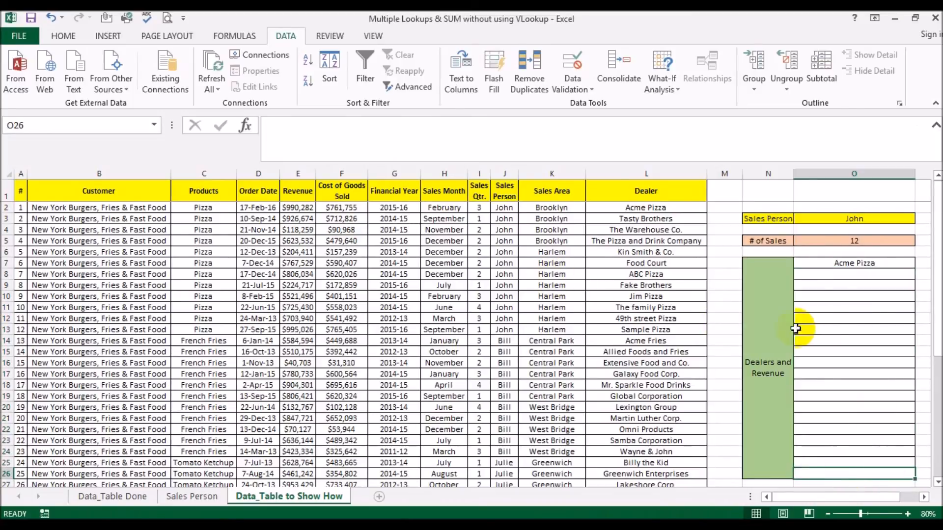
{"action": "left_click", "coordinate": [860, 263]}
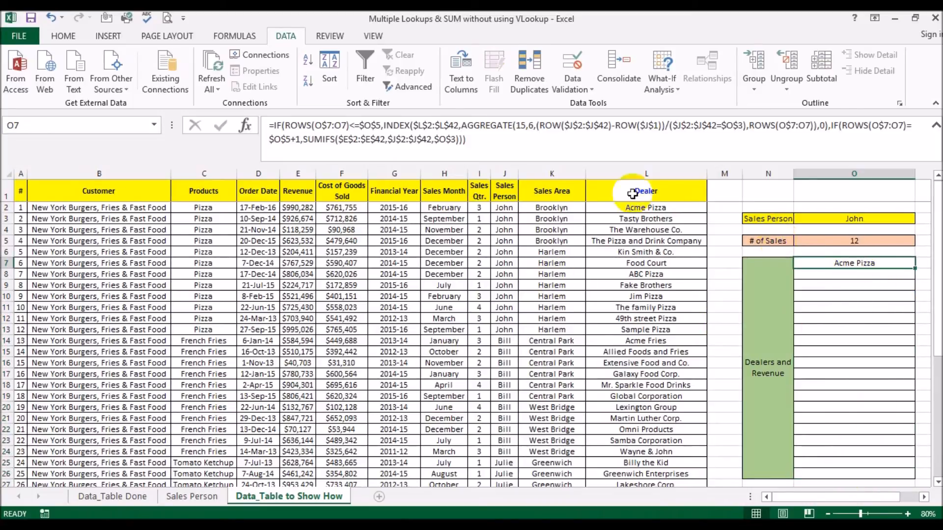
Step: Add "" as the final IF's false result in O7, fixing the too-many-arguments error
{"action": "left_click", "coordinate": [464, 138]}
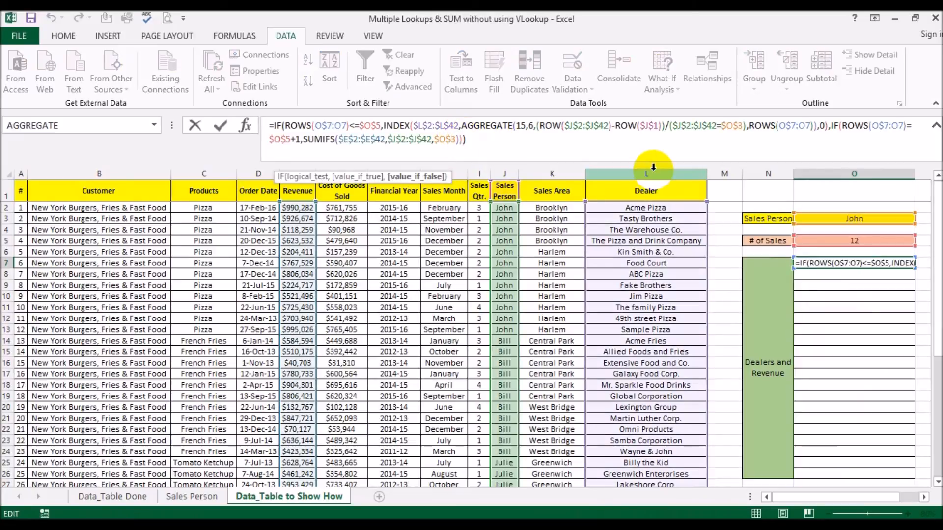
{"action": "type", "text": ",\"\""}
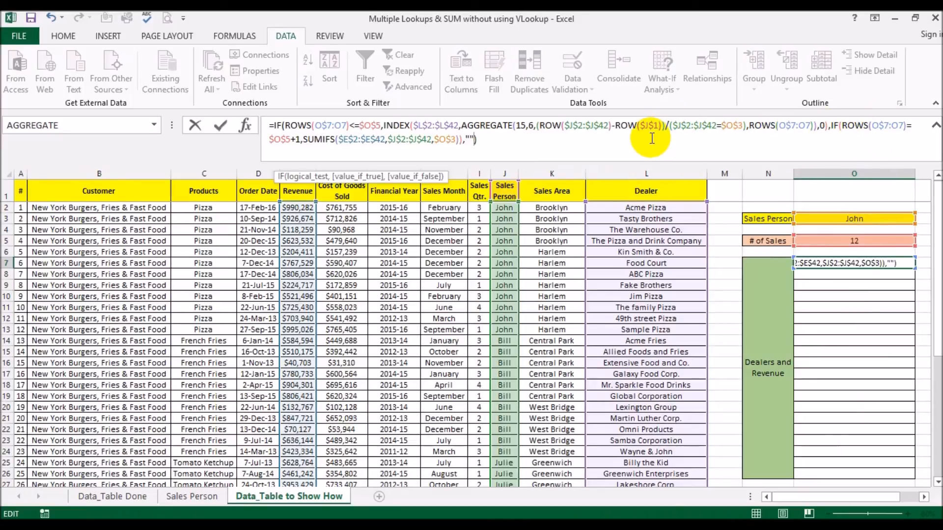
{"action": "key", "text": "Return"}
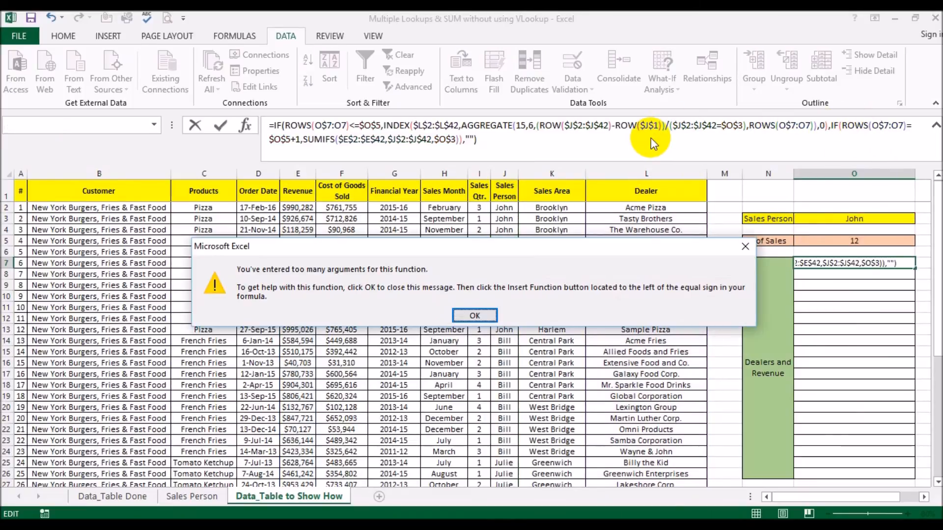
{"action": "key", "text": "Return"}
{"action": "key", "text": "BackSpace"}
{"action": "key", "text": "BackSpace"}
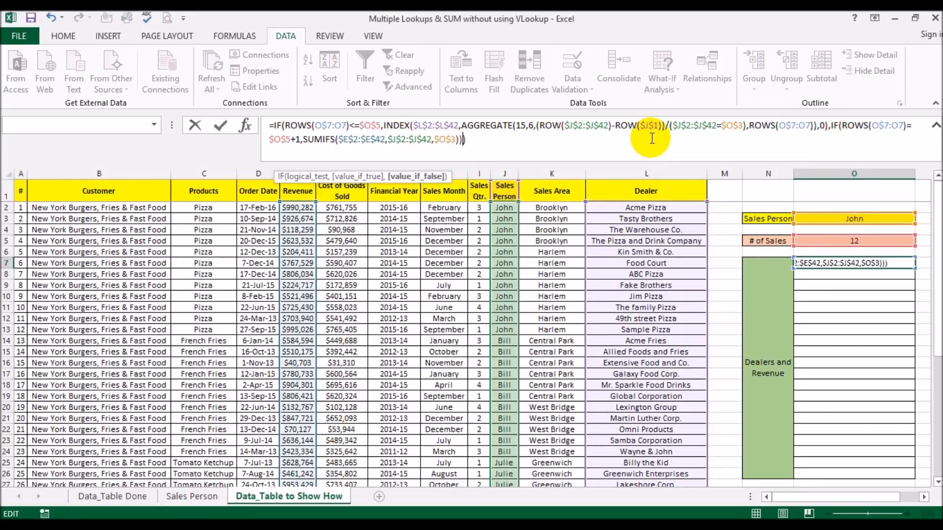
{"action": "type", "text": ","}
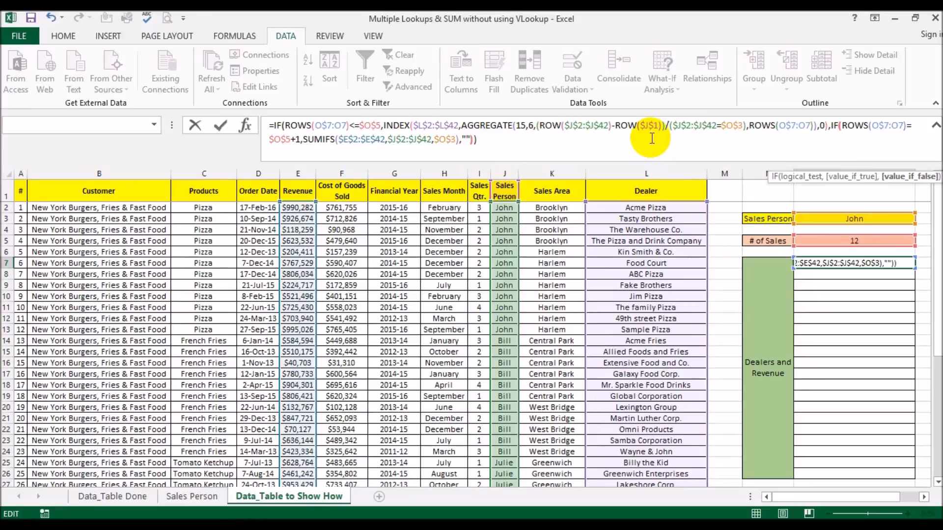
{"action": "key", "text": "Return"}
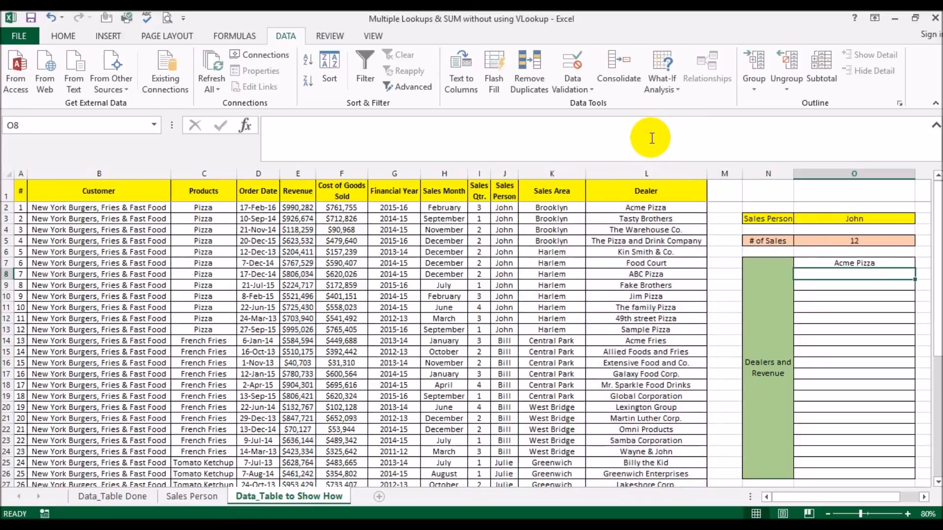
Step: Fill O7's formula down column O to list John's dealers and $7,607,330
{"action": "left_click", "coordinate": [879, 264]}
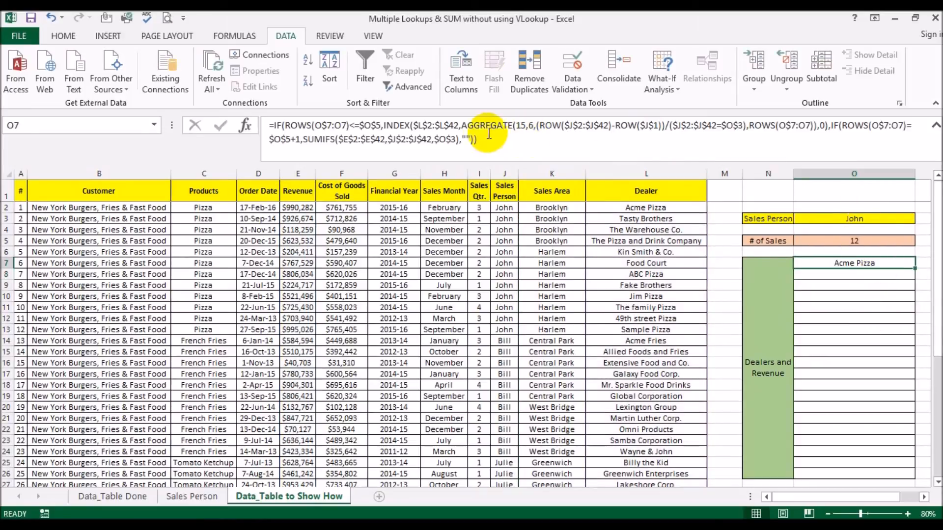
{"action": "left_click_drag", "start_coordinate": [916, 268], "coordinate": [899, 476]}
{"action": "left_click", "coordinate": [891, 451]}
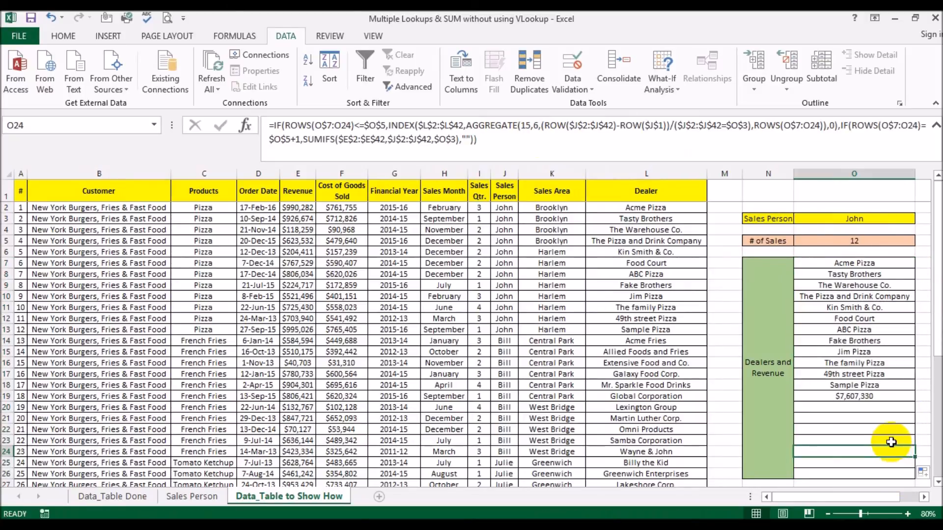
Step: Switch the Sales Person in O3 to Bill, then to Julie
{"action": "left_click", "coordinate": [855, 218]}
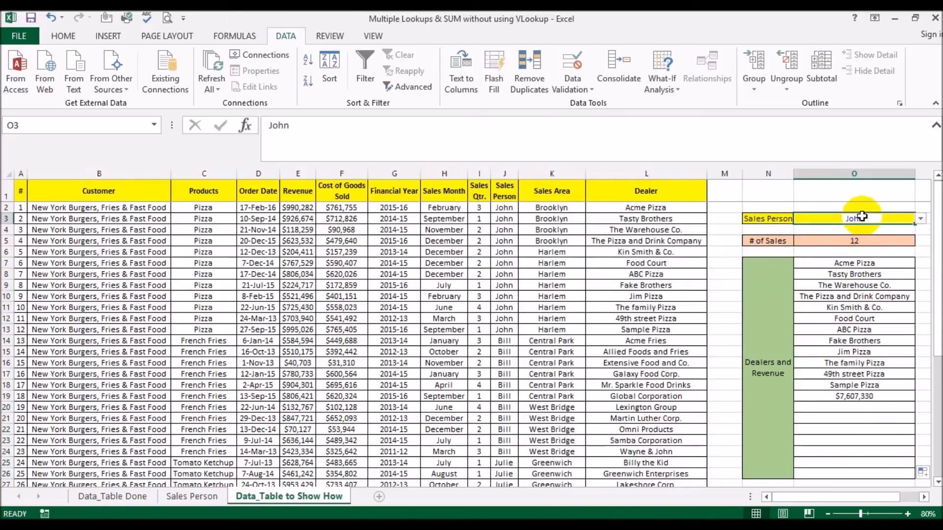
{"action": "left_click", "coordinate": [922, 221]}
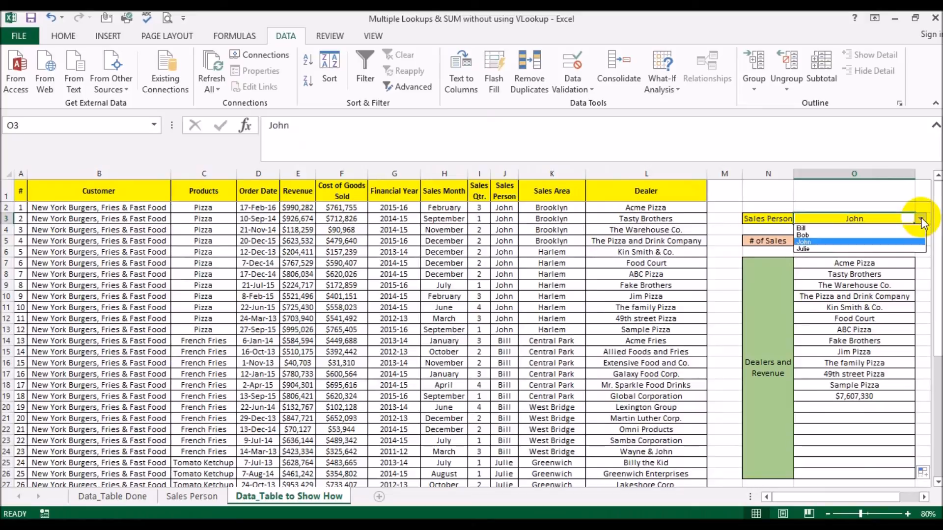
{"action": "left_click", "coordinate": [830, 226]}
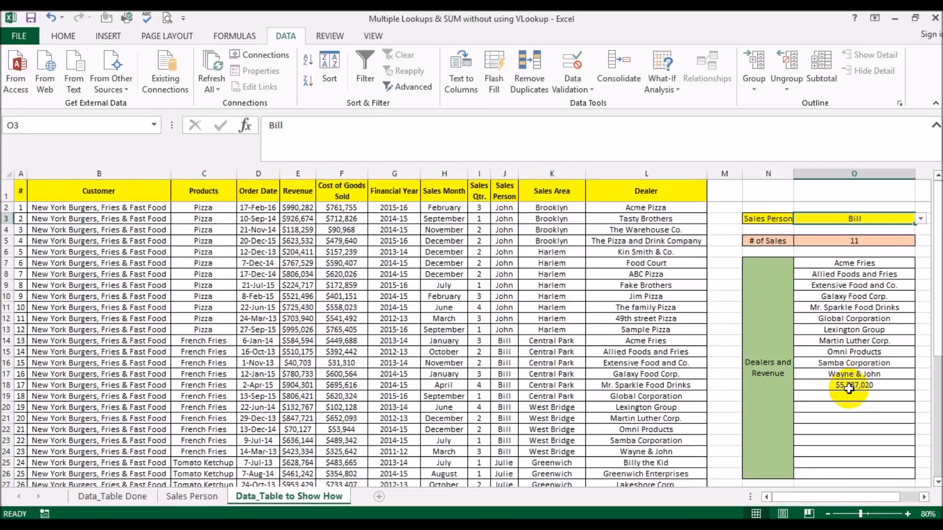
{"action": "left_click", "coordinate": [921, 219]}
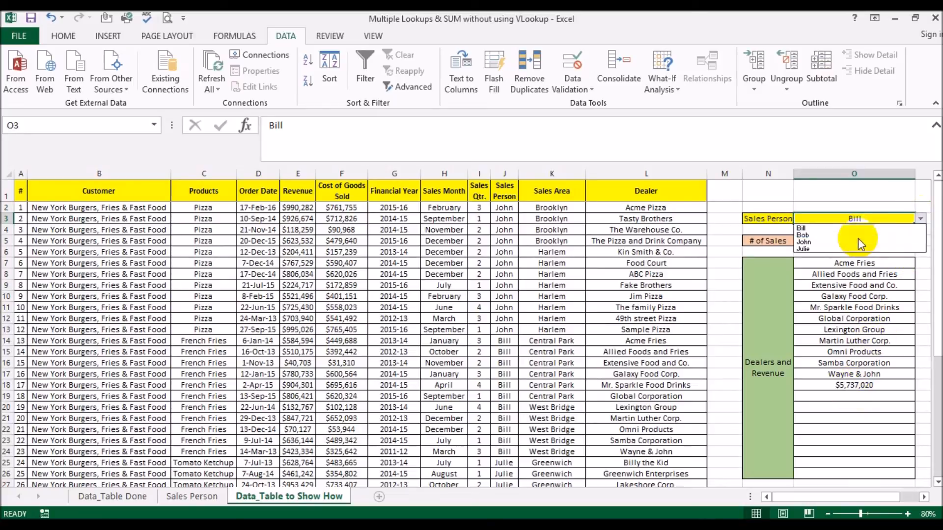
{"action": "left_click", "coordinate": [853, 248]}
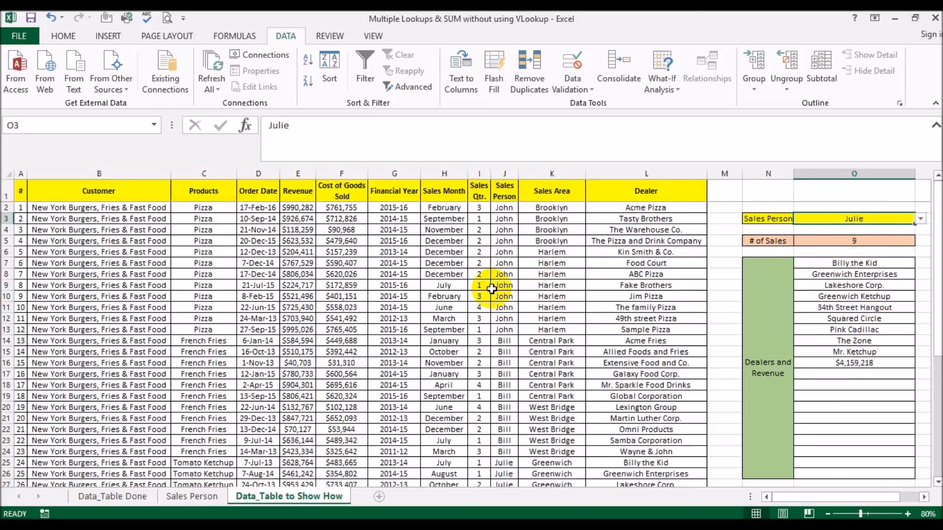
Step: Check Julie's 9 dealers and $4,159,218 against her dealer and revenue rows
{"action": "scroll", "coordinate": [492, 289], "scroll_direction": "down", "scroll_amount": 2}
{"action": "scroll", "coordinate": [492, 289], "scroll_direction": "down", "scroll_amount": 3}
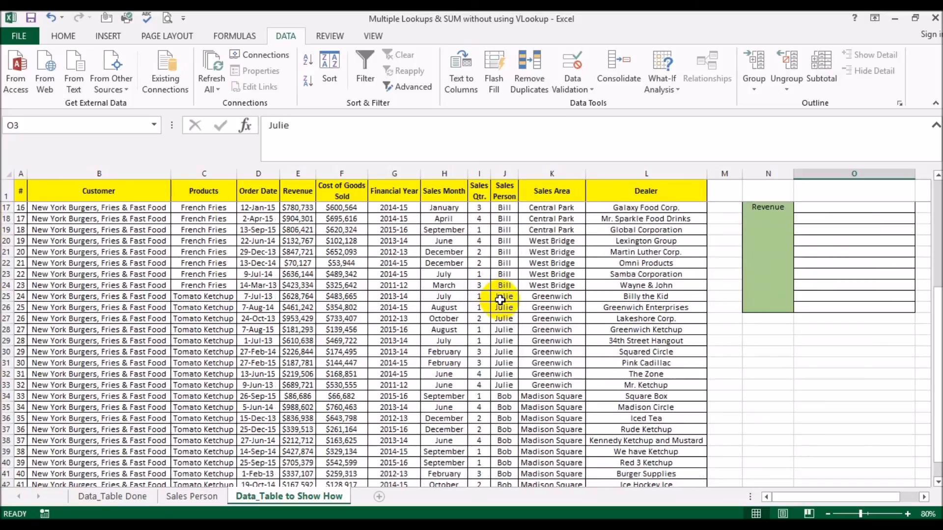
{"action": "left_click_drag", "start_coordinate": [502, 300], "coordinate": [639, 384]}
{"action": "left_click_drag", "start_coordinate": [655, 296], "coordinate": [659, 385]}
{"action": "scroll", "coordinate": [789, 407], "scroll_direction": "up", "scroll_amount": 5}
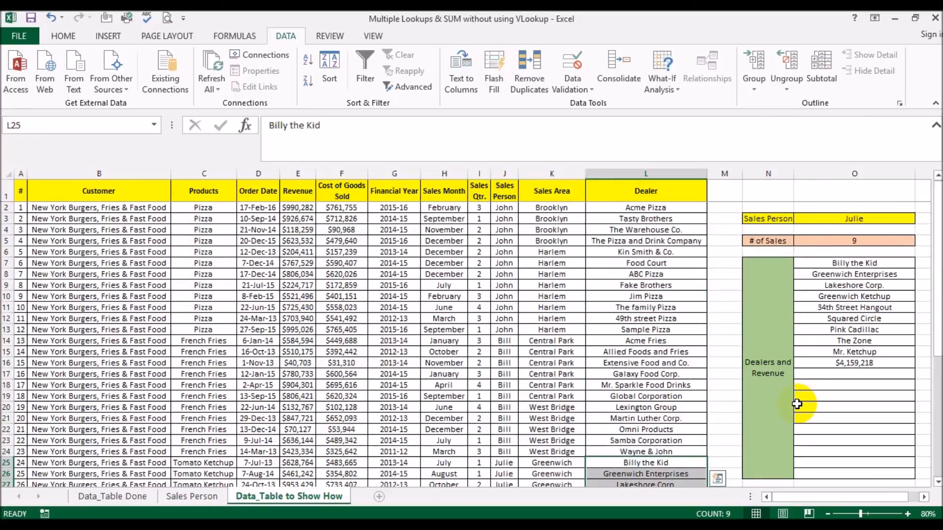
{"action": "scroll", "coordinate": [756, 317], "scroll_direction": "down", "scroll_amount": 2}
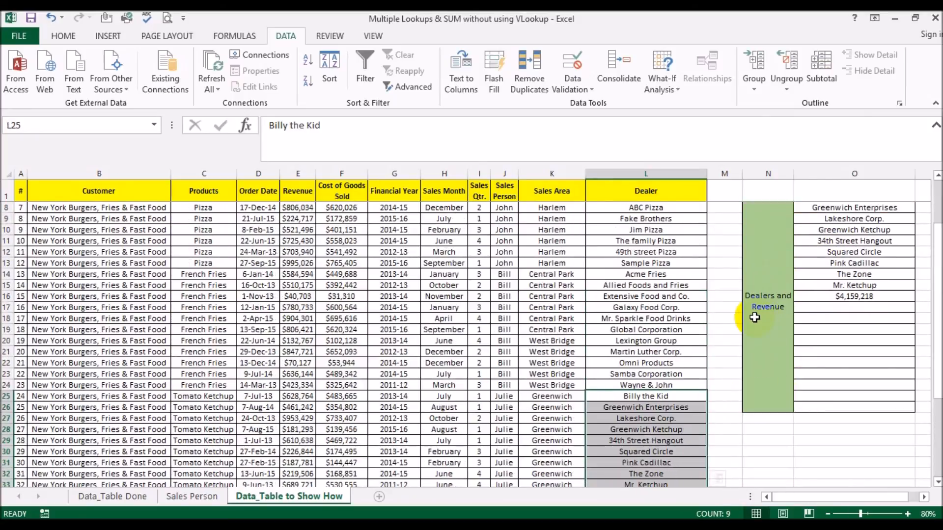
{"action": "scroll", "coordinate": [741, 302], "scroll_direction": "down", "scroll_amount": 1}
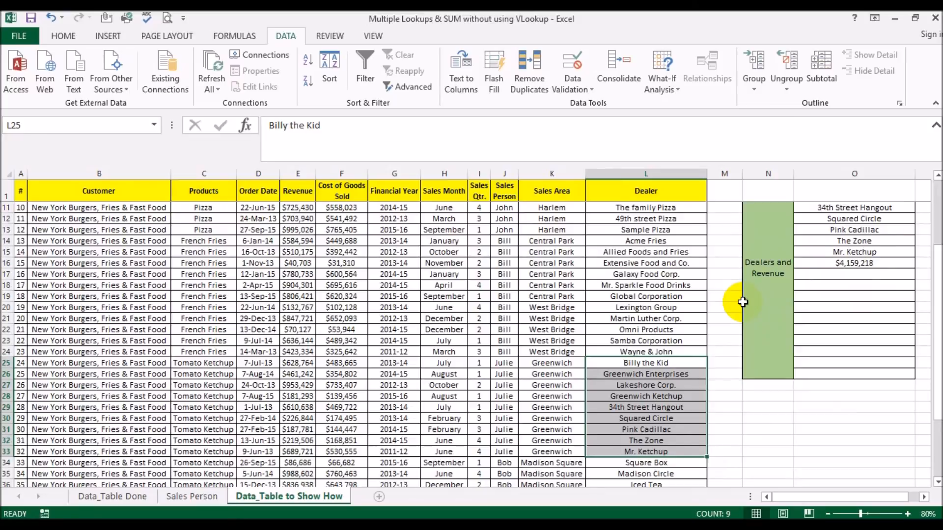
{"action": "scroll", "coordinate": [742, 302], "scroll_direction": "up", "scroll_amount": 2}
{"action": "scroll", "coordinate": [743, 302], "scroll_direction": "up", "scroll_amount": 1}
{"action": "scroll", "coordinate": [725, 308], "scroll_direction": "down", "scroll_amount": 3}
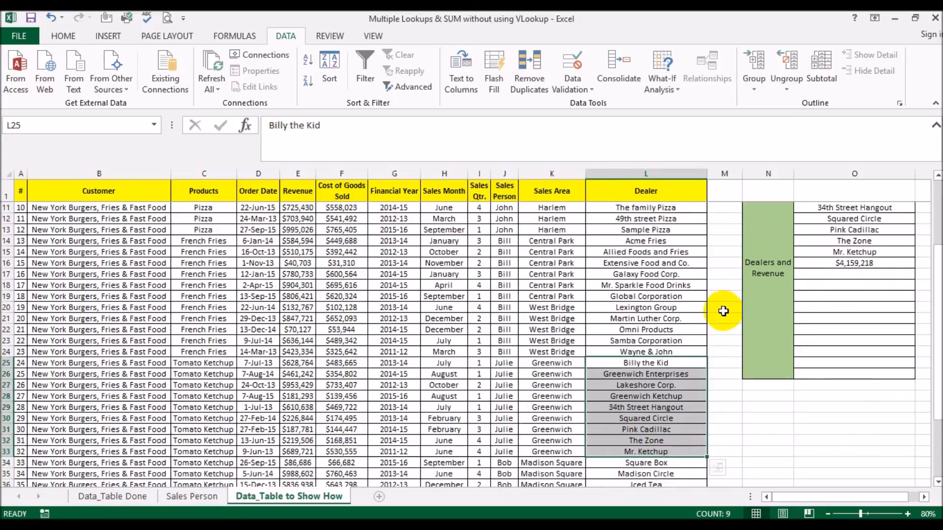
{"action": "left_click_drag", "start_coordinate": [295, 363], "coordinate": [299, 452]}
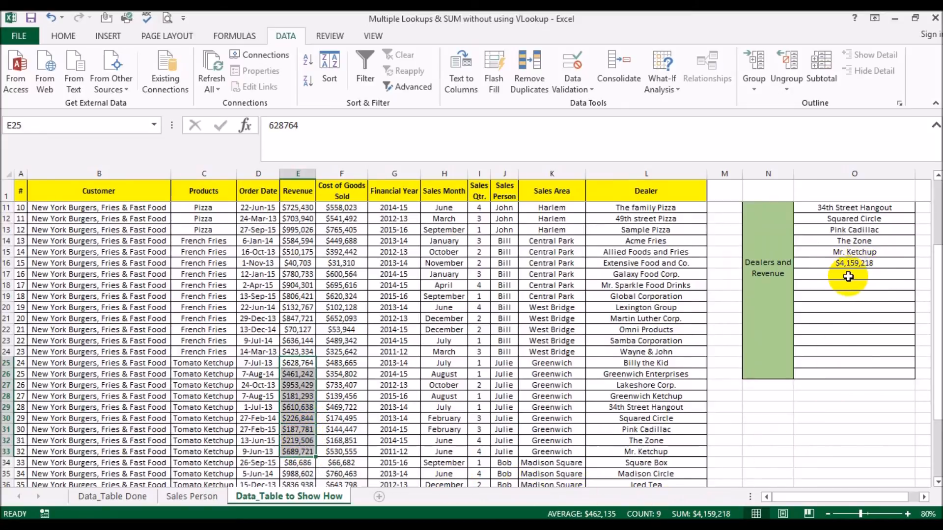
{"action": "scroll", "coordinate": [846, 274], "scroll_direction": "up", "scroll_amount": 3}
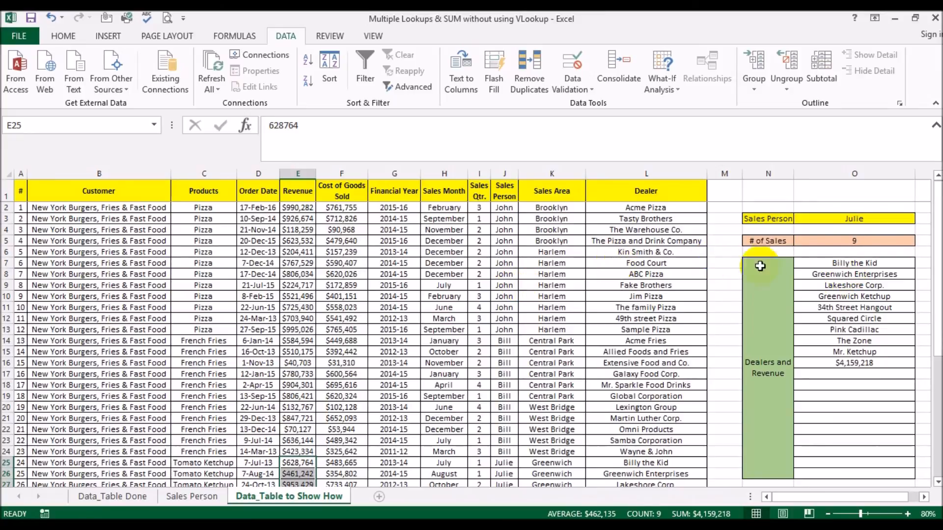